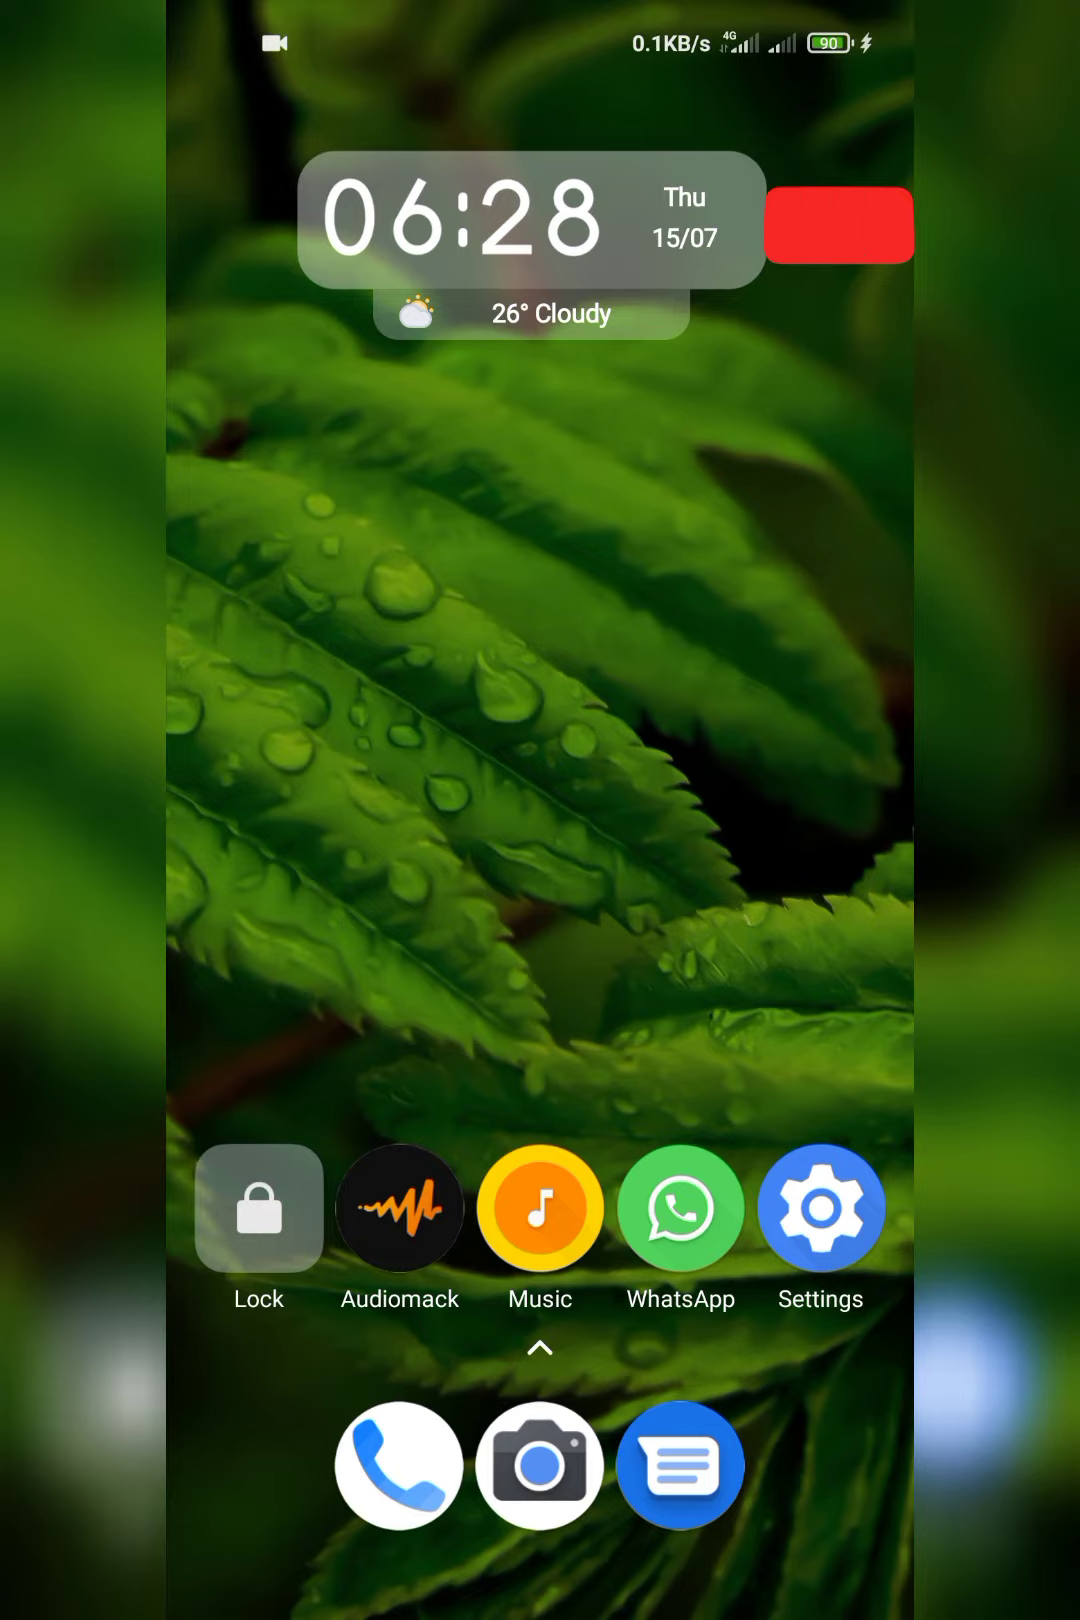
- Open About phone > All specs and tap MIUI version until 'You are now a developer!' appears
{"action": "left_click", "coordinate": [821, 1209]}
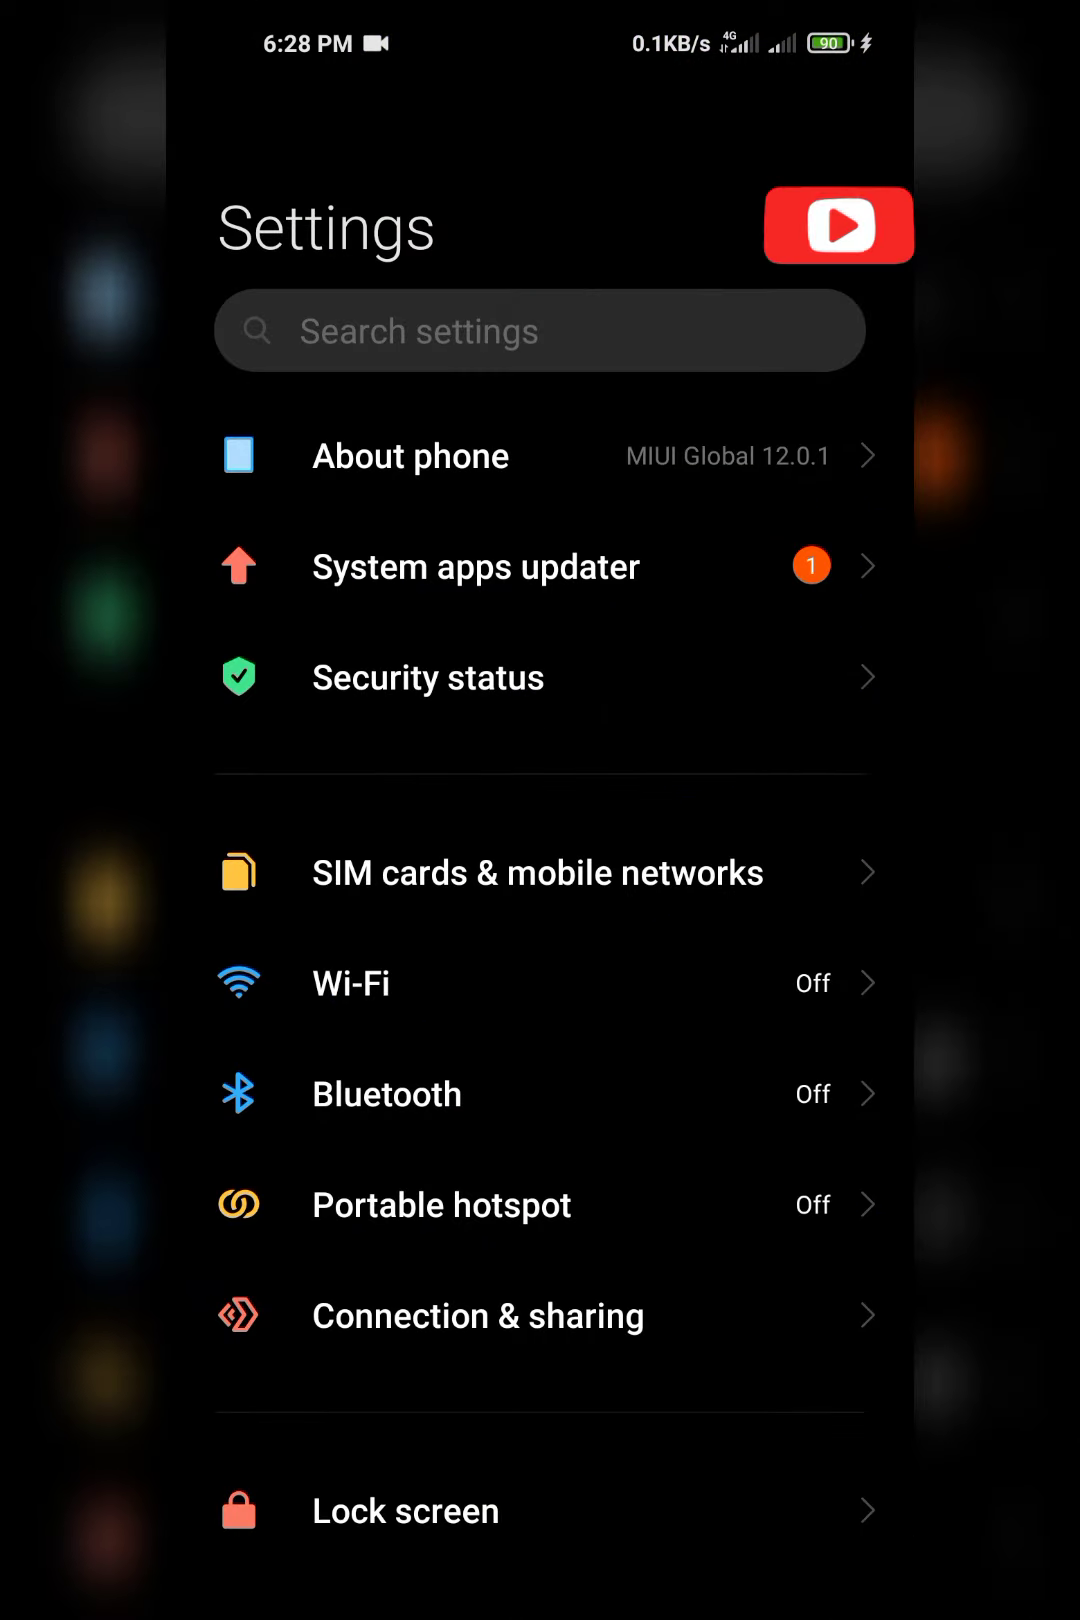
{"action": "left_click", "coordinate": [723, 459]}
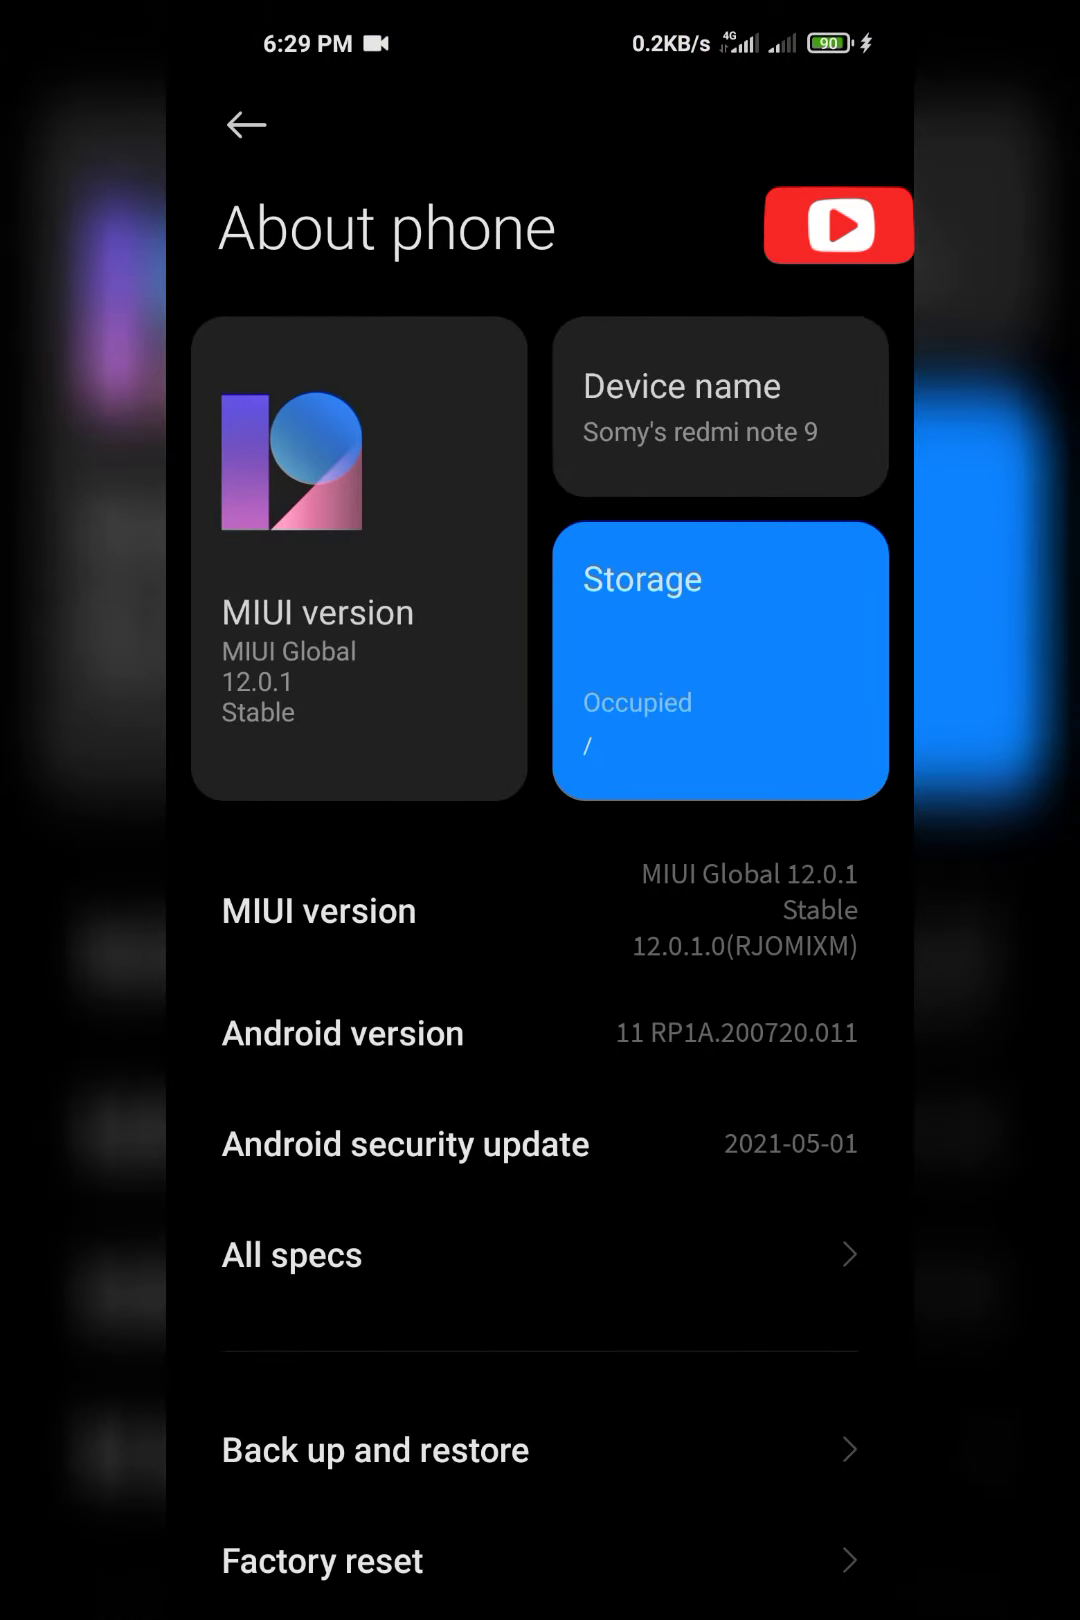
{"action": "left_click", "coordinate": [784, 1273]}
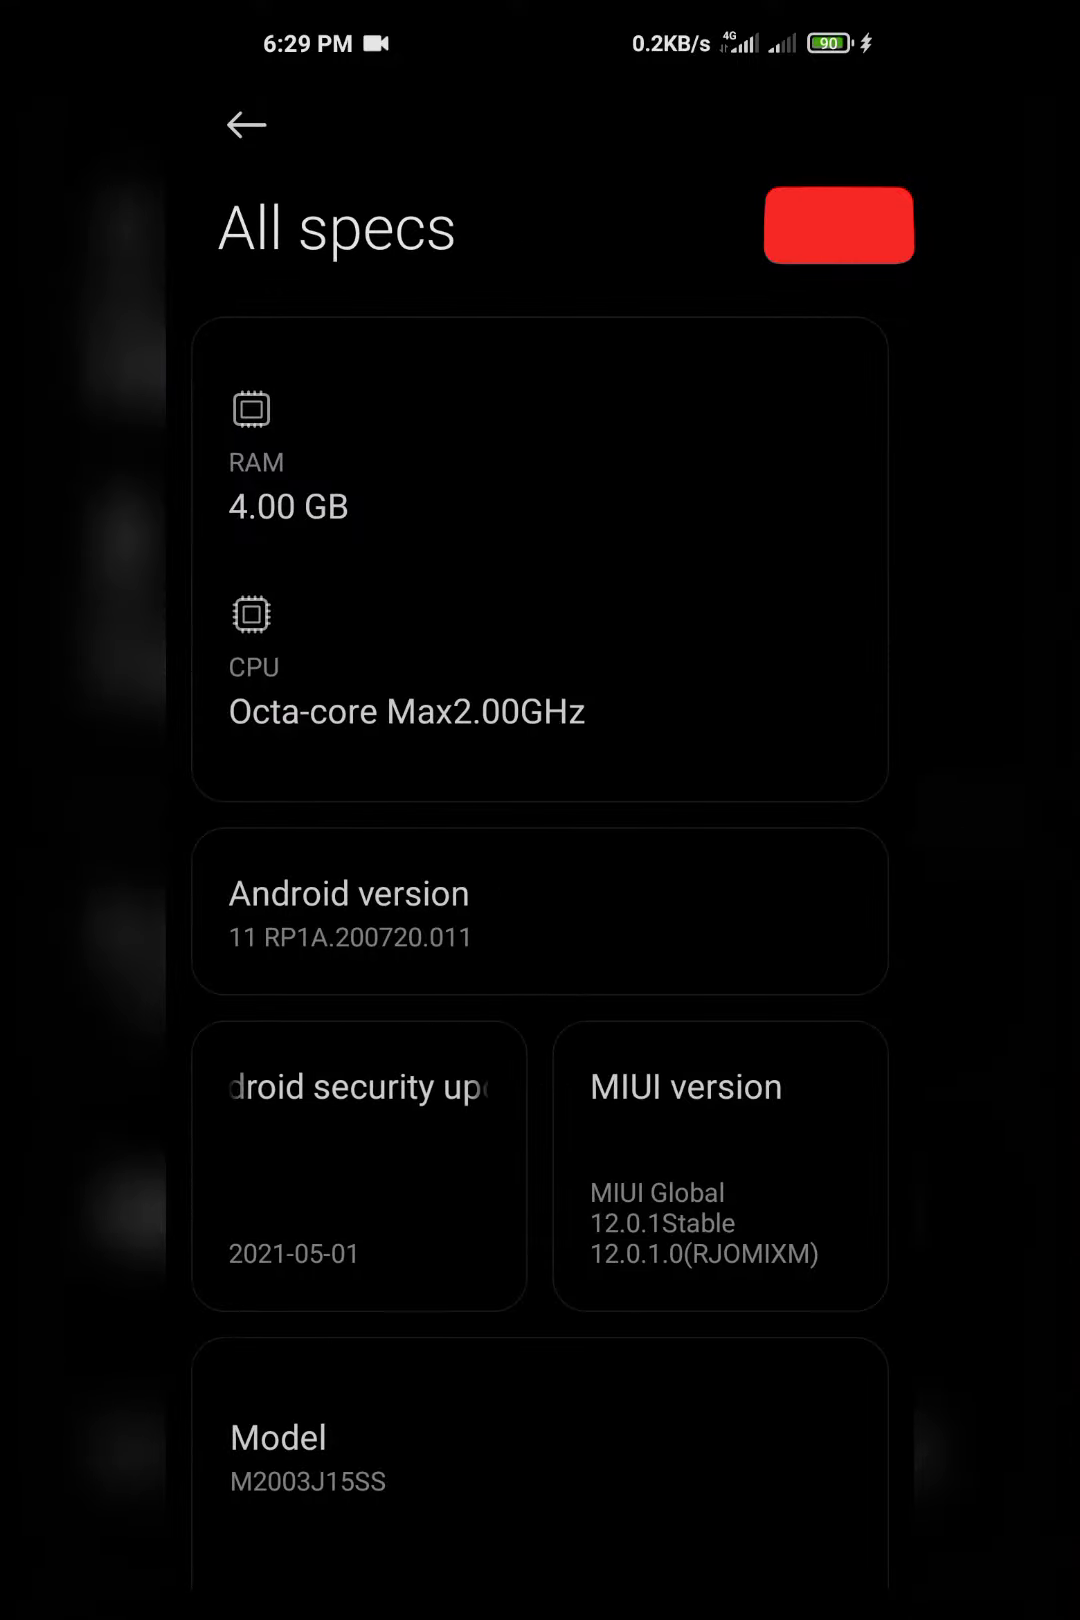
{"action": "mouse_move", "coordinate": [712, 1316]}
{"action": "left_mouse_down"}
{"action": "mouse_move", "coordinate": [712, 1110]}
{"action": "mouse_move", "coordinate": [708, 1295]}
{"action": "left_mouse_up"}
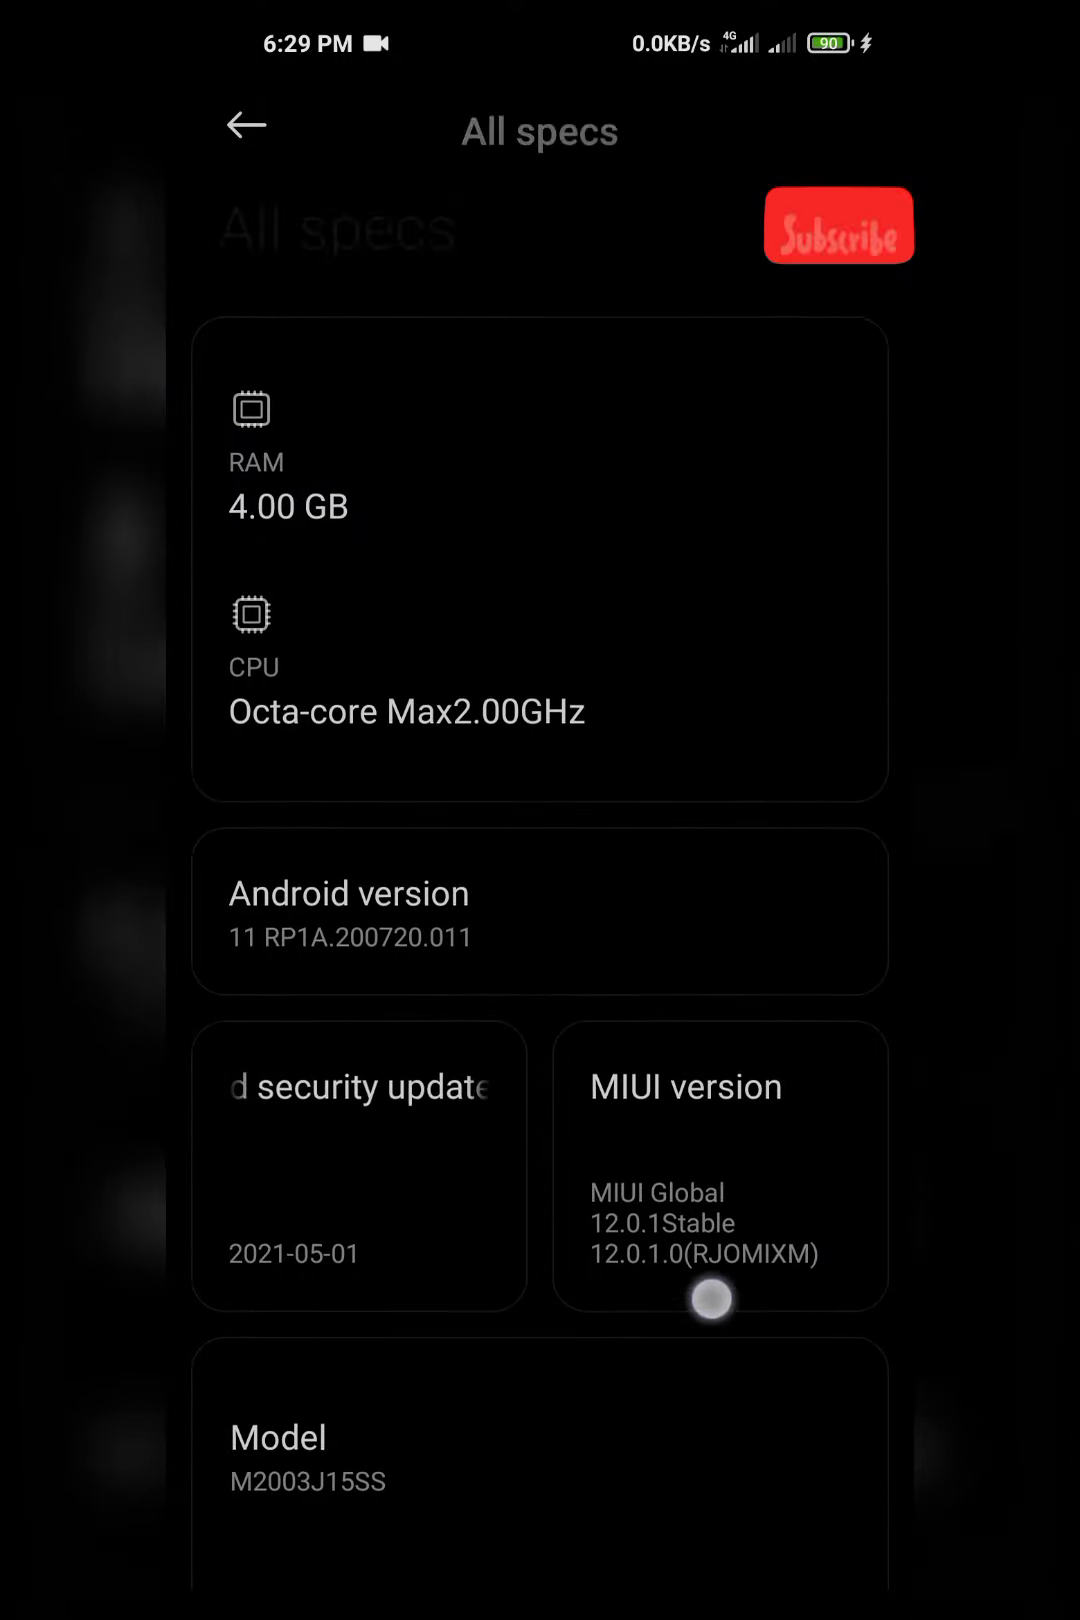
{"action": "left_click", "coordinate": [776, 1204]}
{"action": "left_click", "coordinate": [771, 1196]}
{"action": "left_click", "coordinate": [771, 1196]}
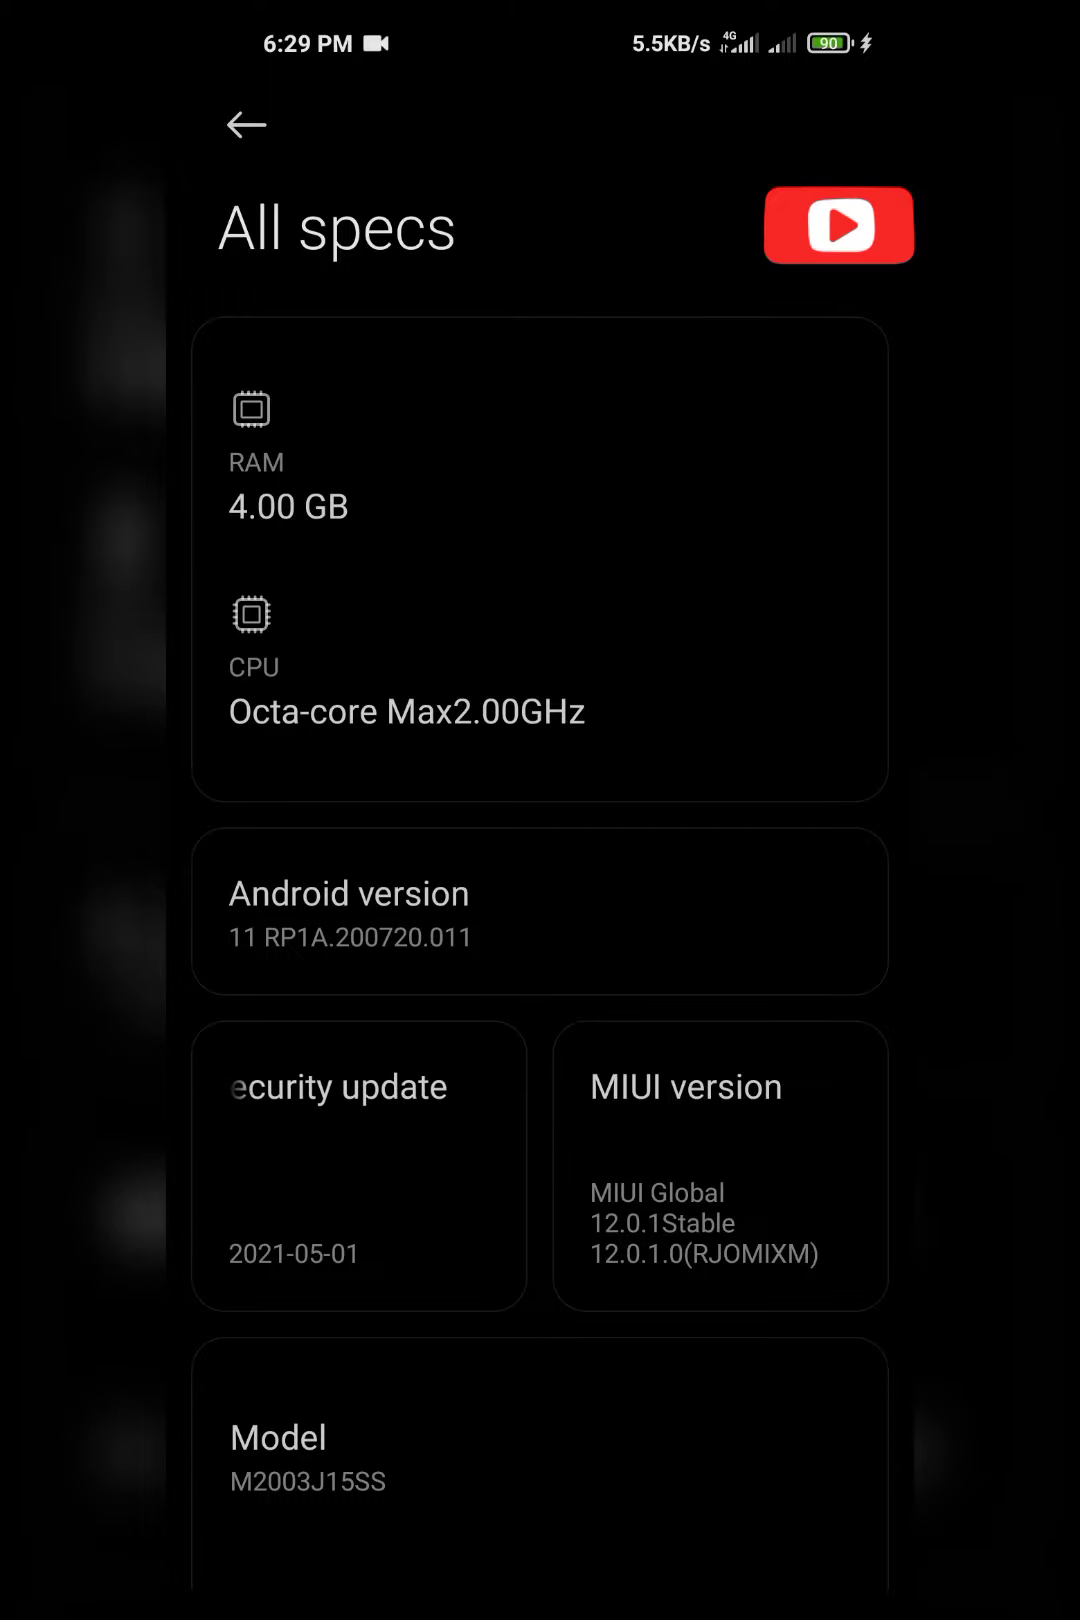
- Back out of About phone to the main Settings list and open Additional settings
{"action": "key", "text": "Escape"}
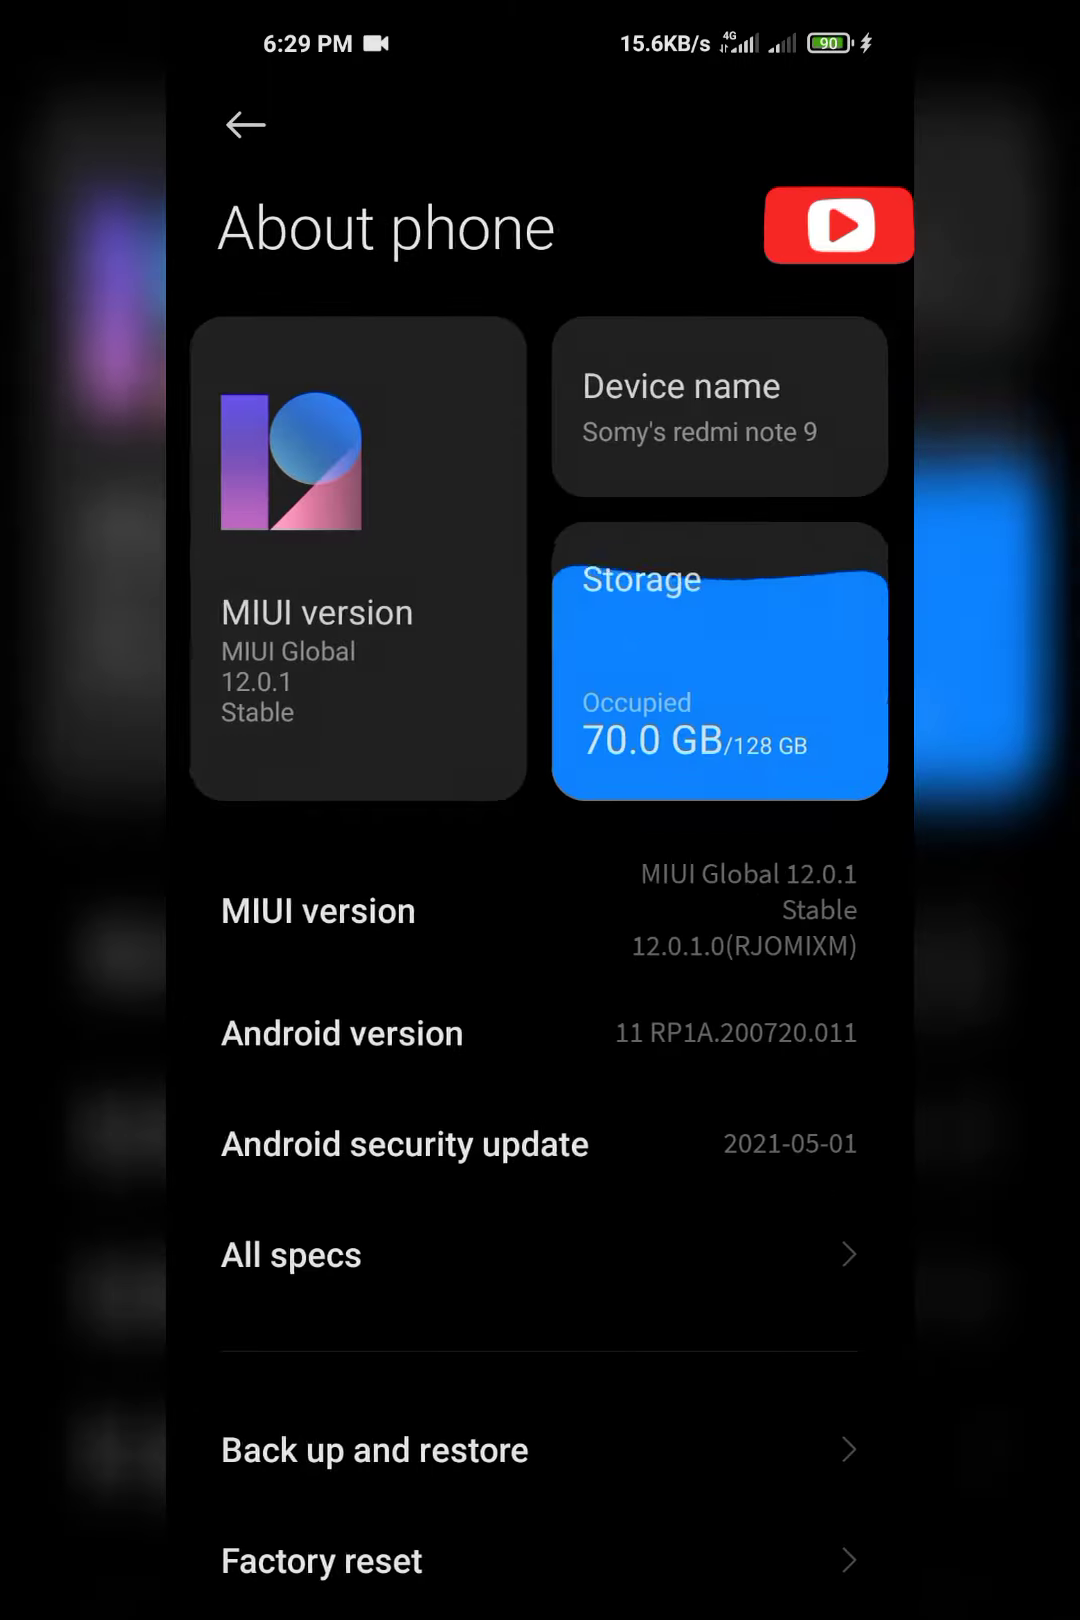
{"action": "scroll", "coordinate": [759, 1139], "scroll_direction": "down", "scroll_amount": 3}
{"action": "key", "text": "Escape"}
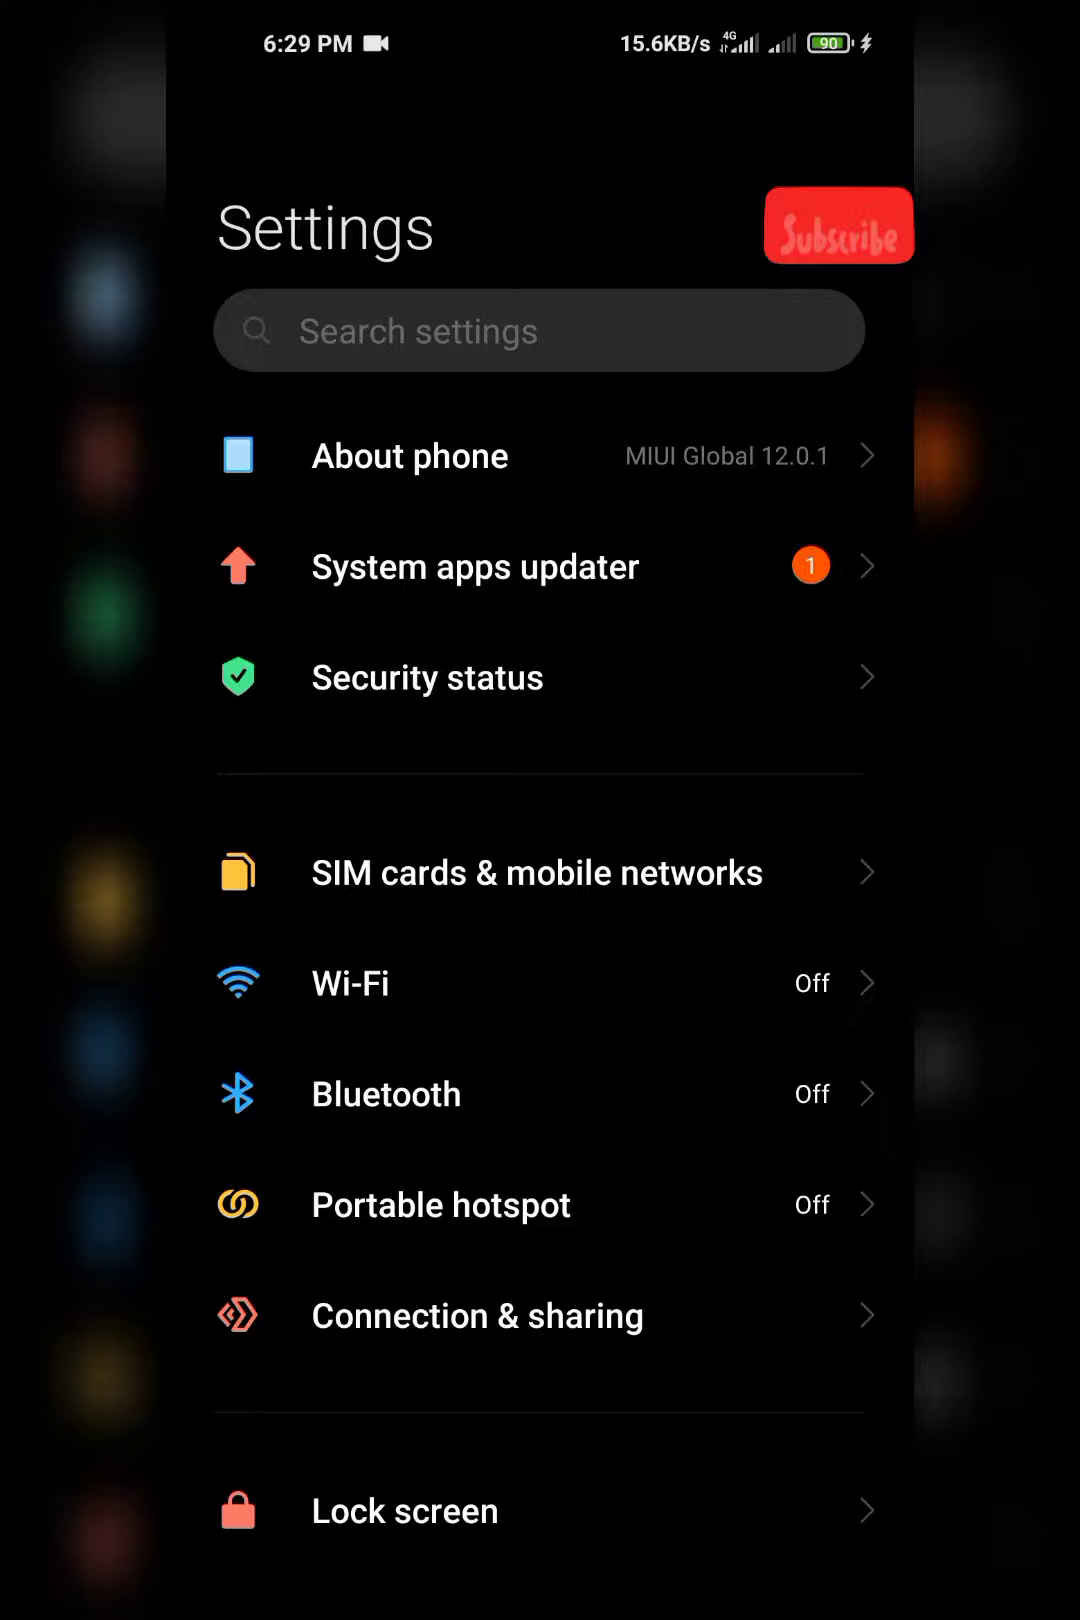
{"action": "scroll", "coordinate": [779, 859], "scroll_direction": "down", "scroll_amount": 5}
{"action": "scroll", "coordinate": [779, 859], "scroll_direction": "down", "scroll_amount": 3}
{"action": "scroll", "coordinate": [779, 859], "scroll_direction": "down", "scroll_amount": 2}
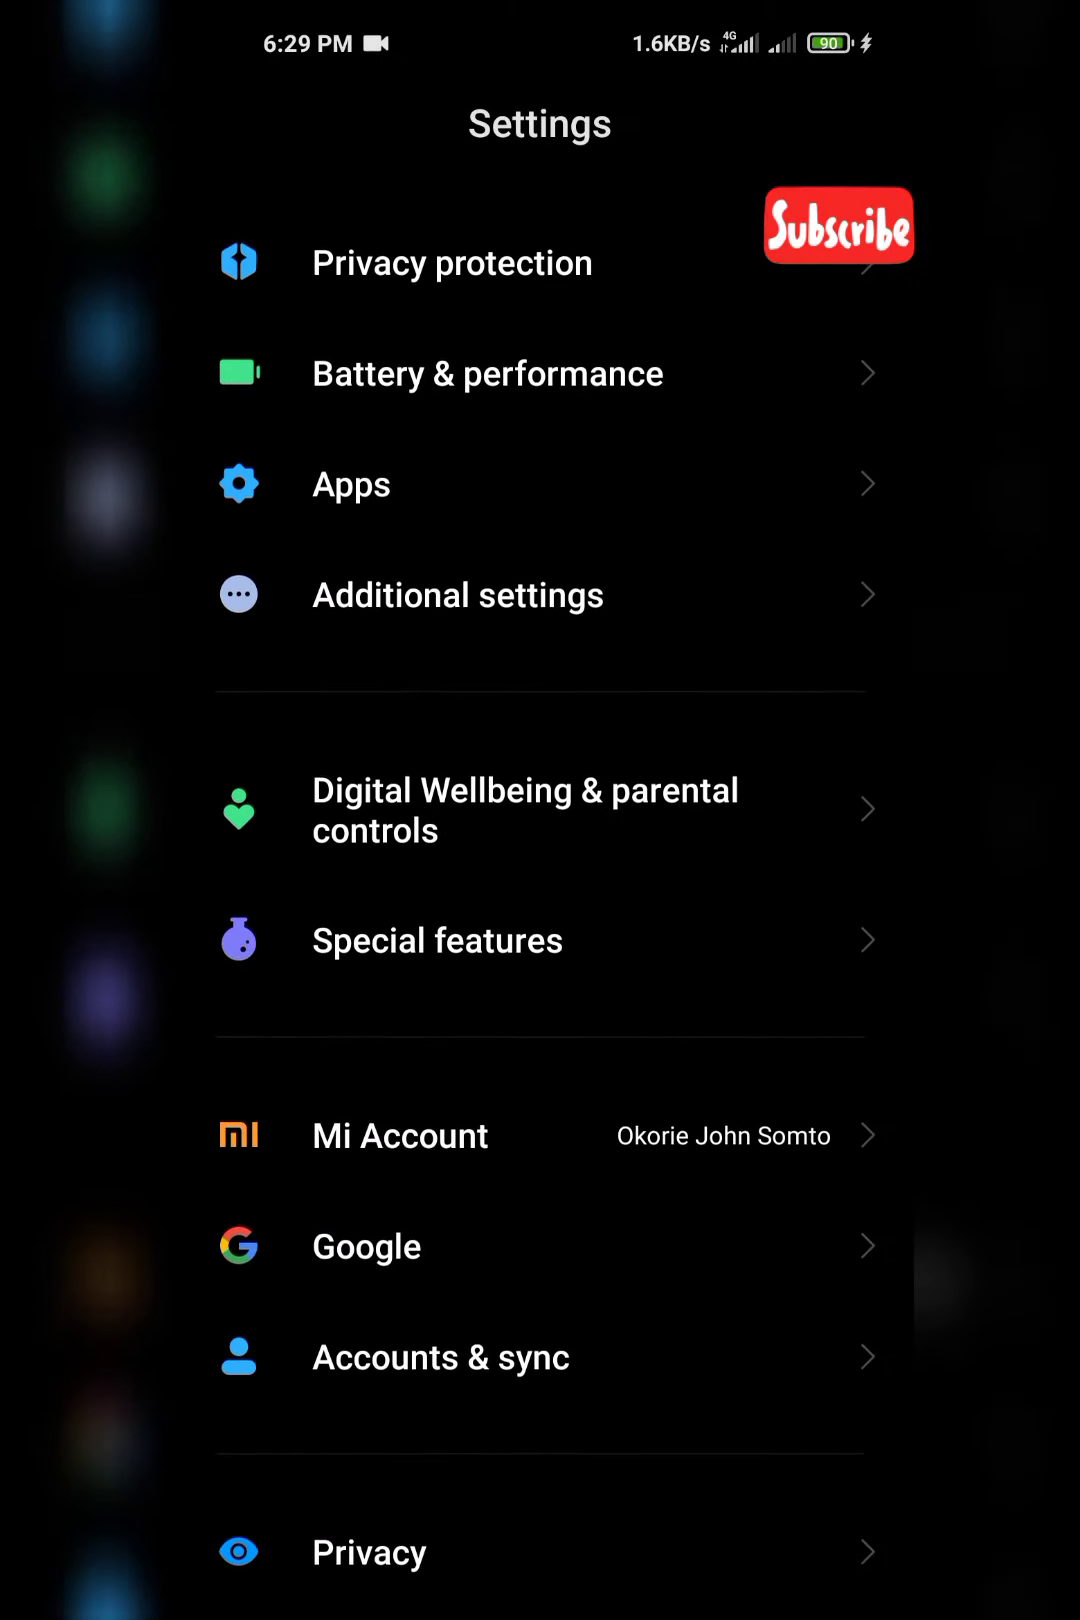
{"action": "left_click", "coordinate": [722, 578]}
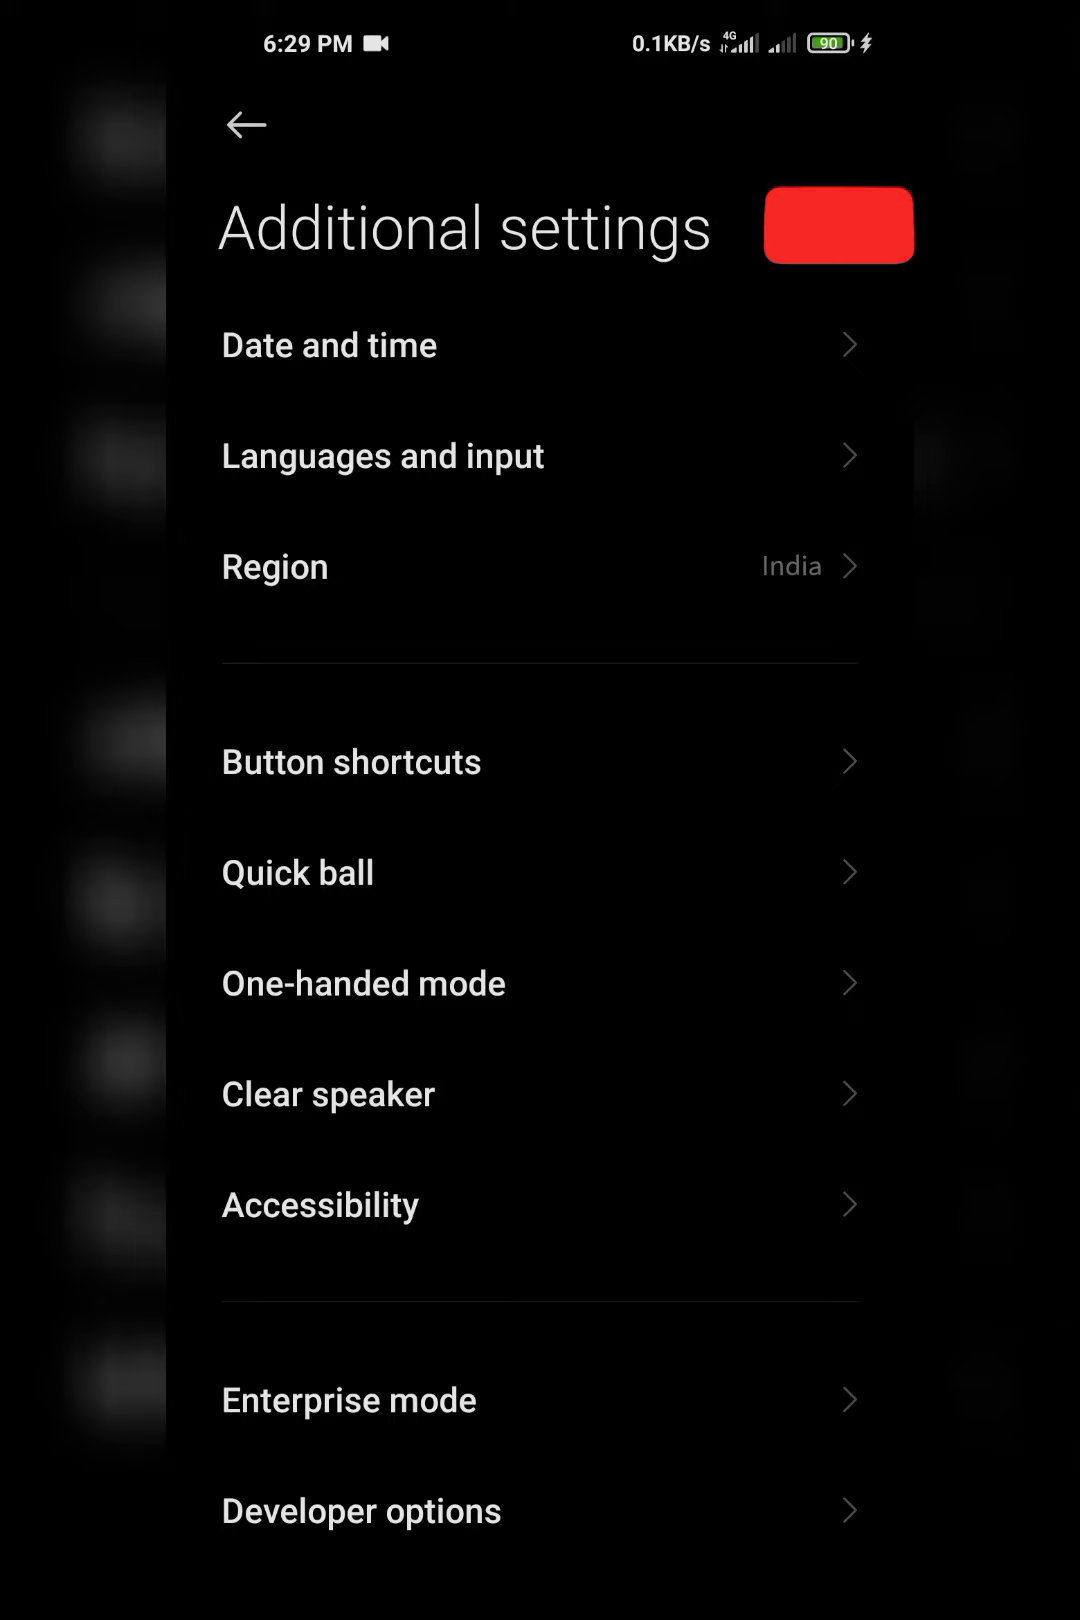
{"action": "scroll", "coordinate": [578, 1193], "scroll_direction": "down", "scroll_amount": 4}
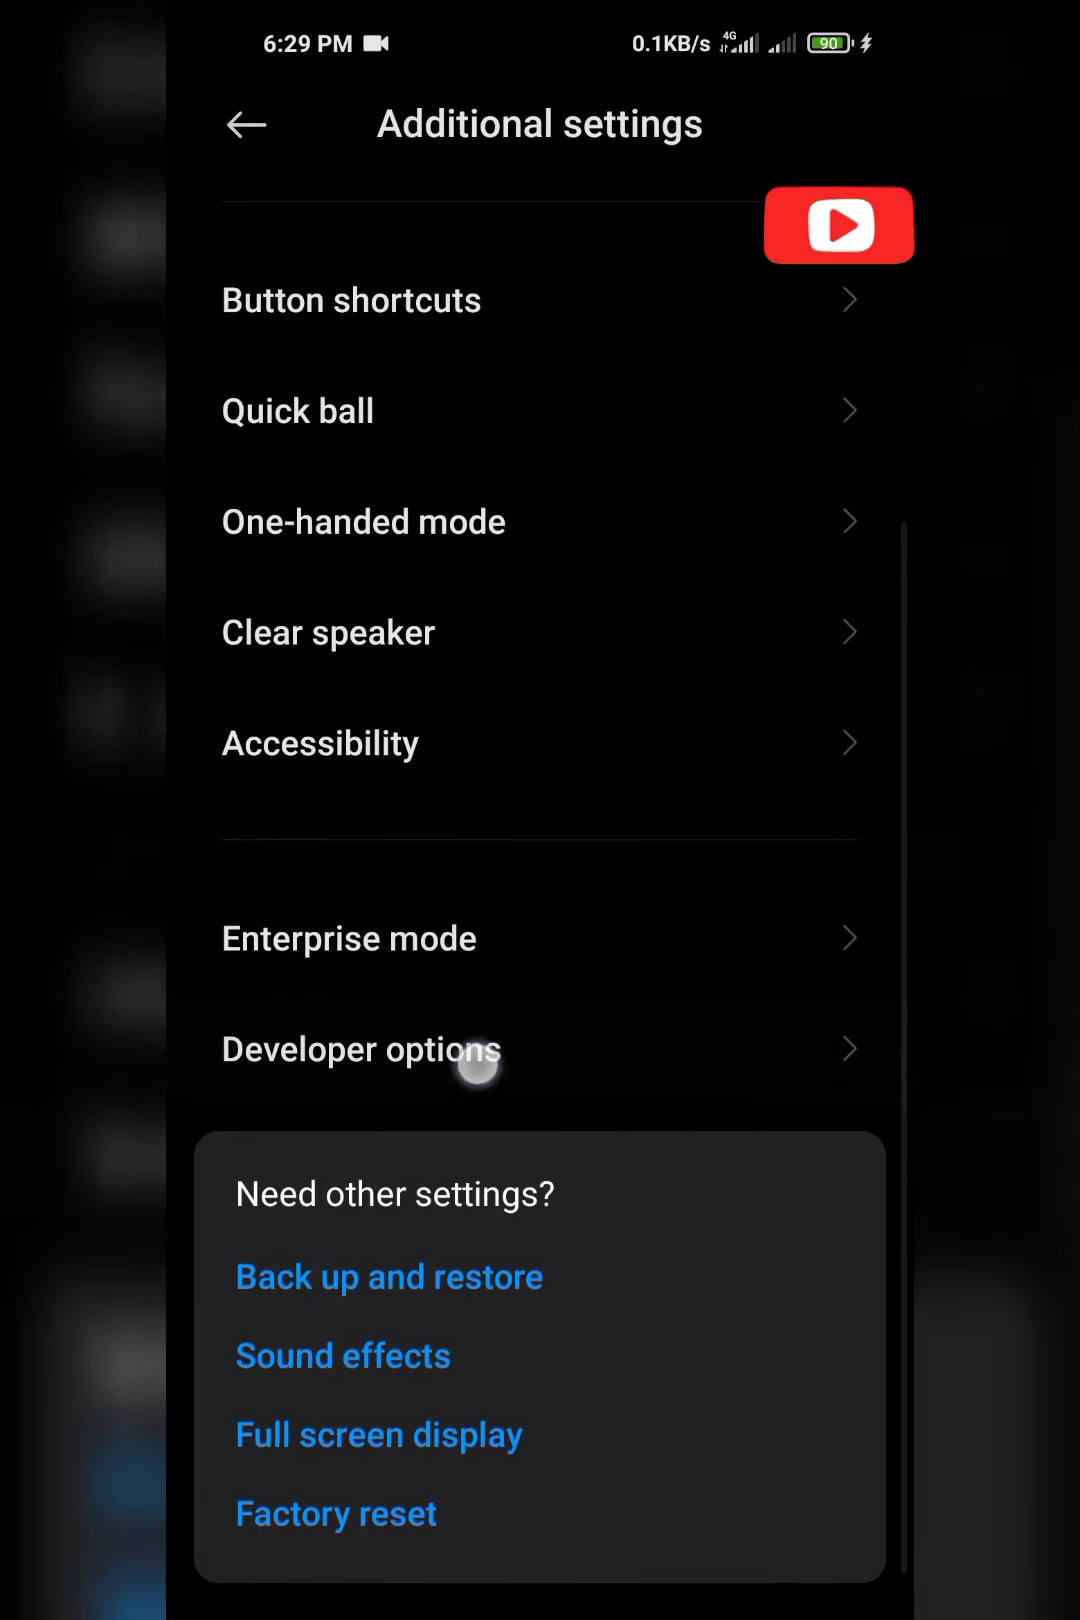
- Open Developer options from Additional settings
{"action": "left_click", "coordinate": [551, 1045]}
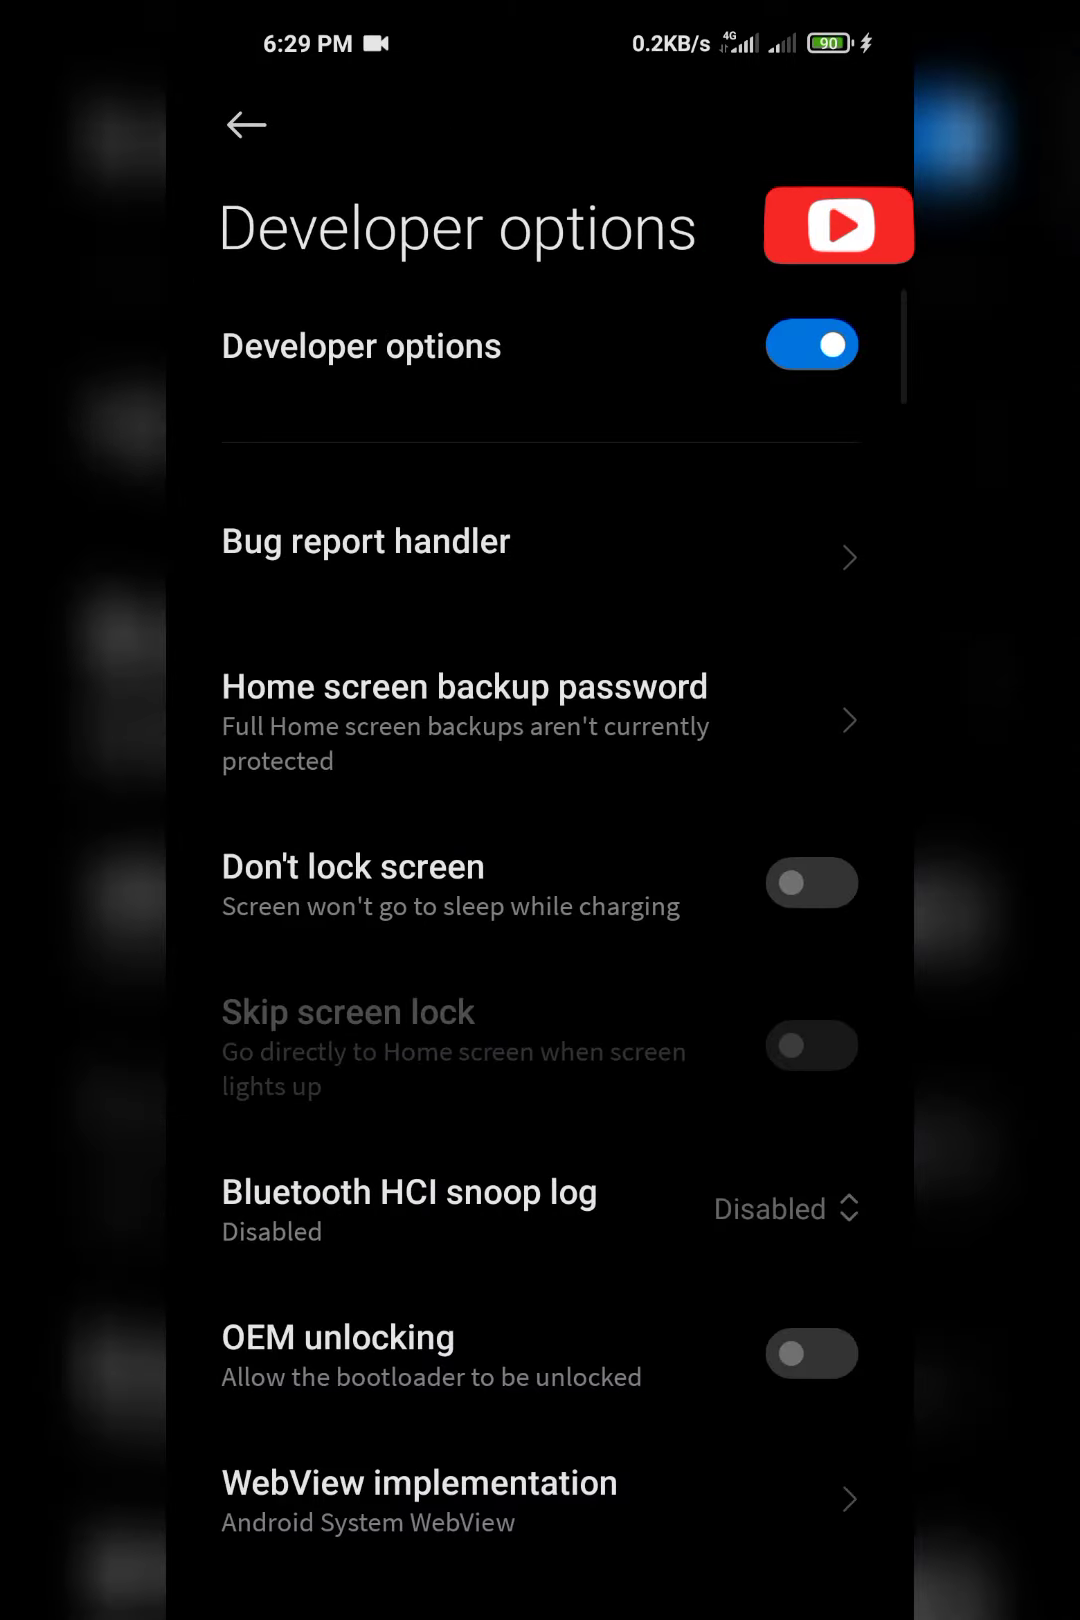
{"action": "scroll", "coordinate": [632, 1196], "scroll_direction": "down", "scroll_amount": 8}
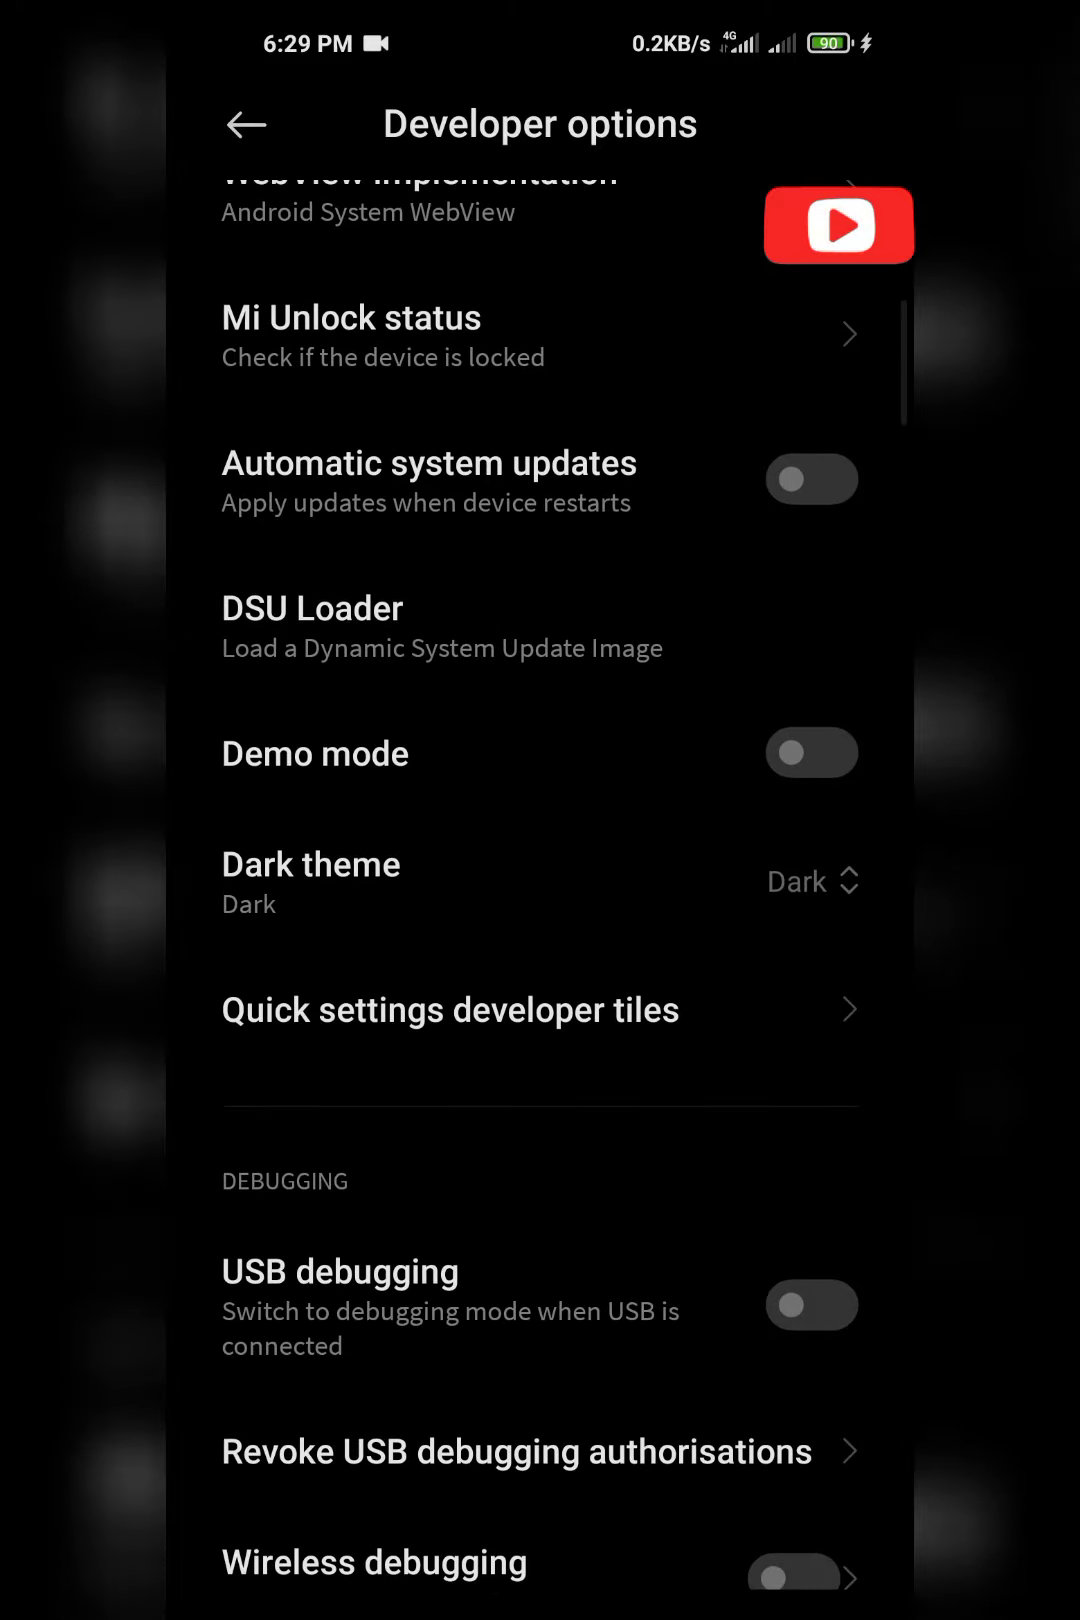
{"action": "scroll", "coordinate": [661, 828], "scroll_direction": "down", "scroll_amount": 8}
{"action": "scroll", "coordinate": [650, 1026], "scroll_direction": "up", "scroll_amount": 5}
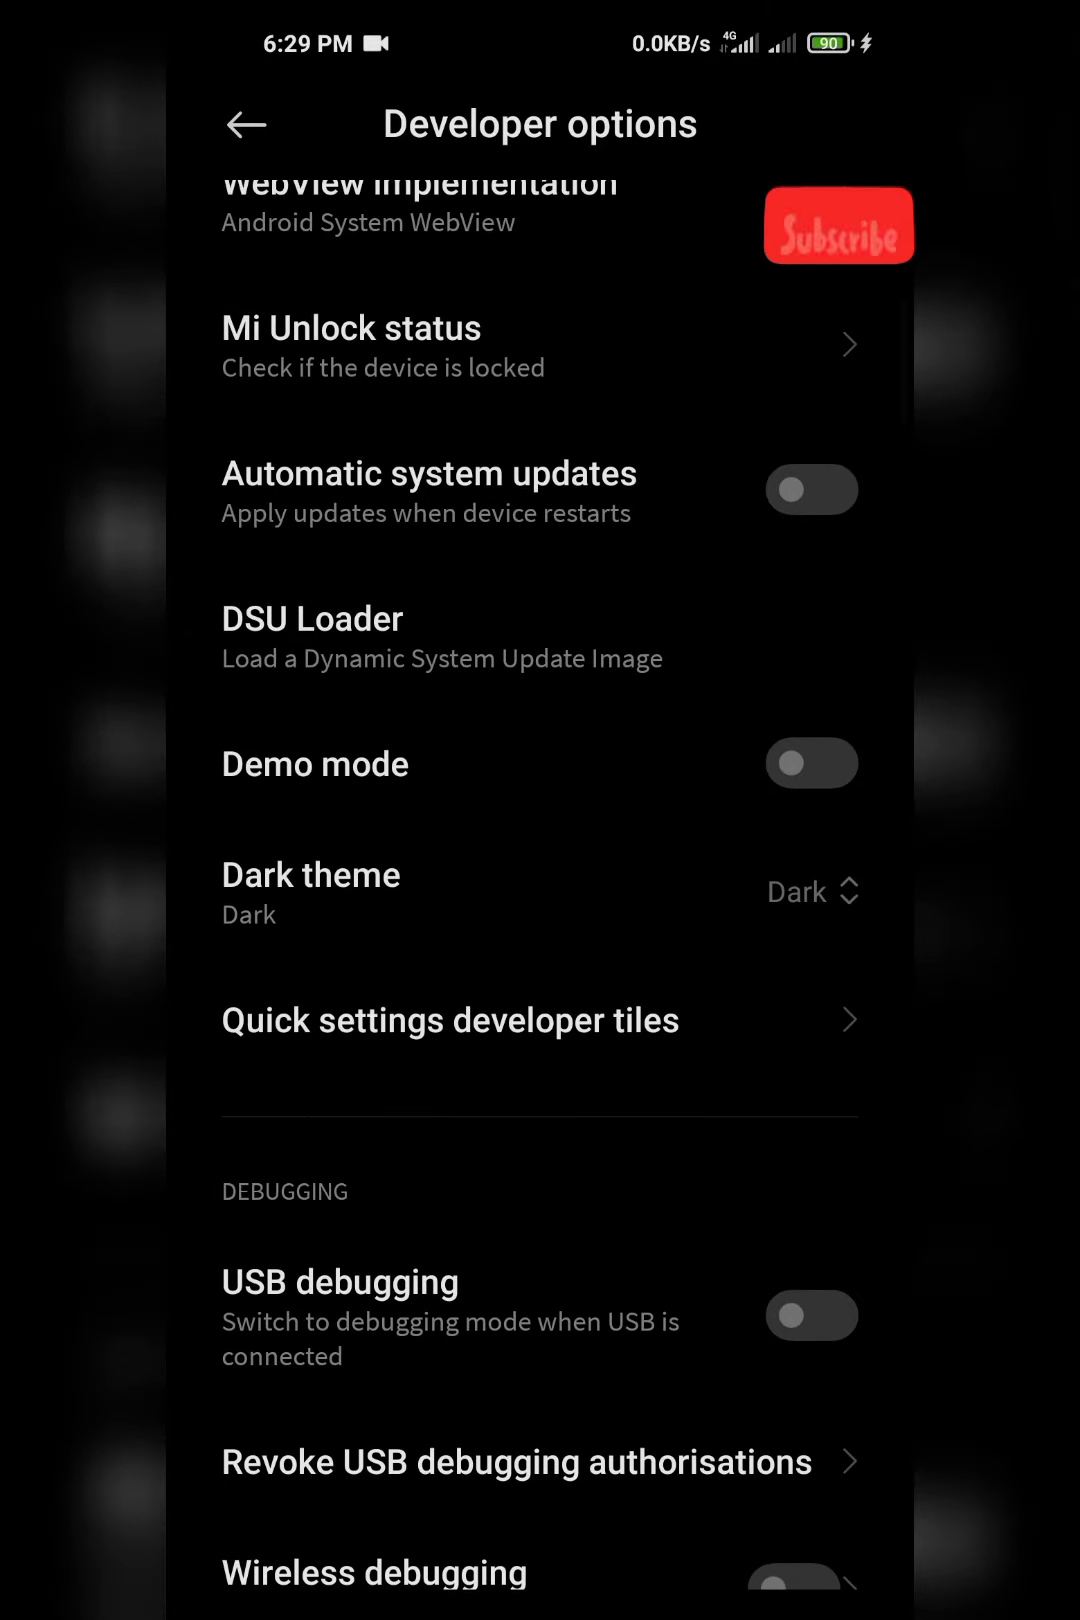
{"action": "scroll", "coordinate": [618, 1071], "scroll_direction": "up", "scroll_amount": 5}
{"action": "scroll", "coordinate": [580, 1272], "scroll_direction": "down", "scroll_amount": 2}
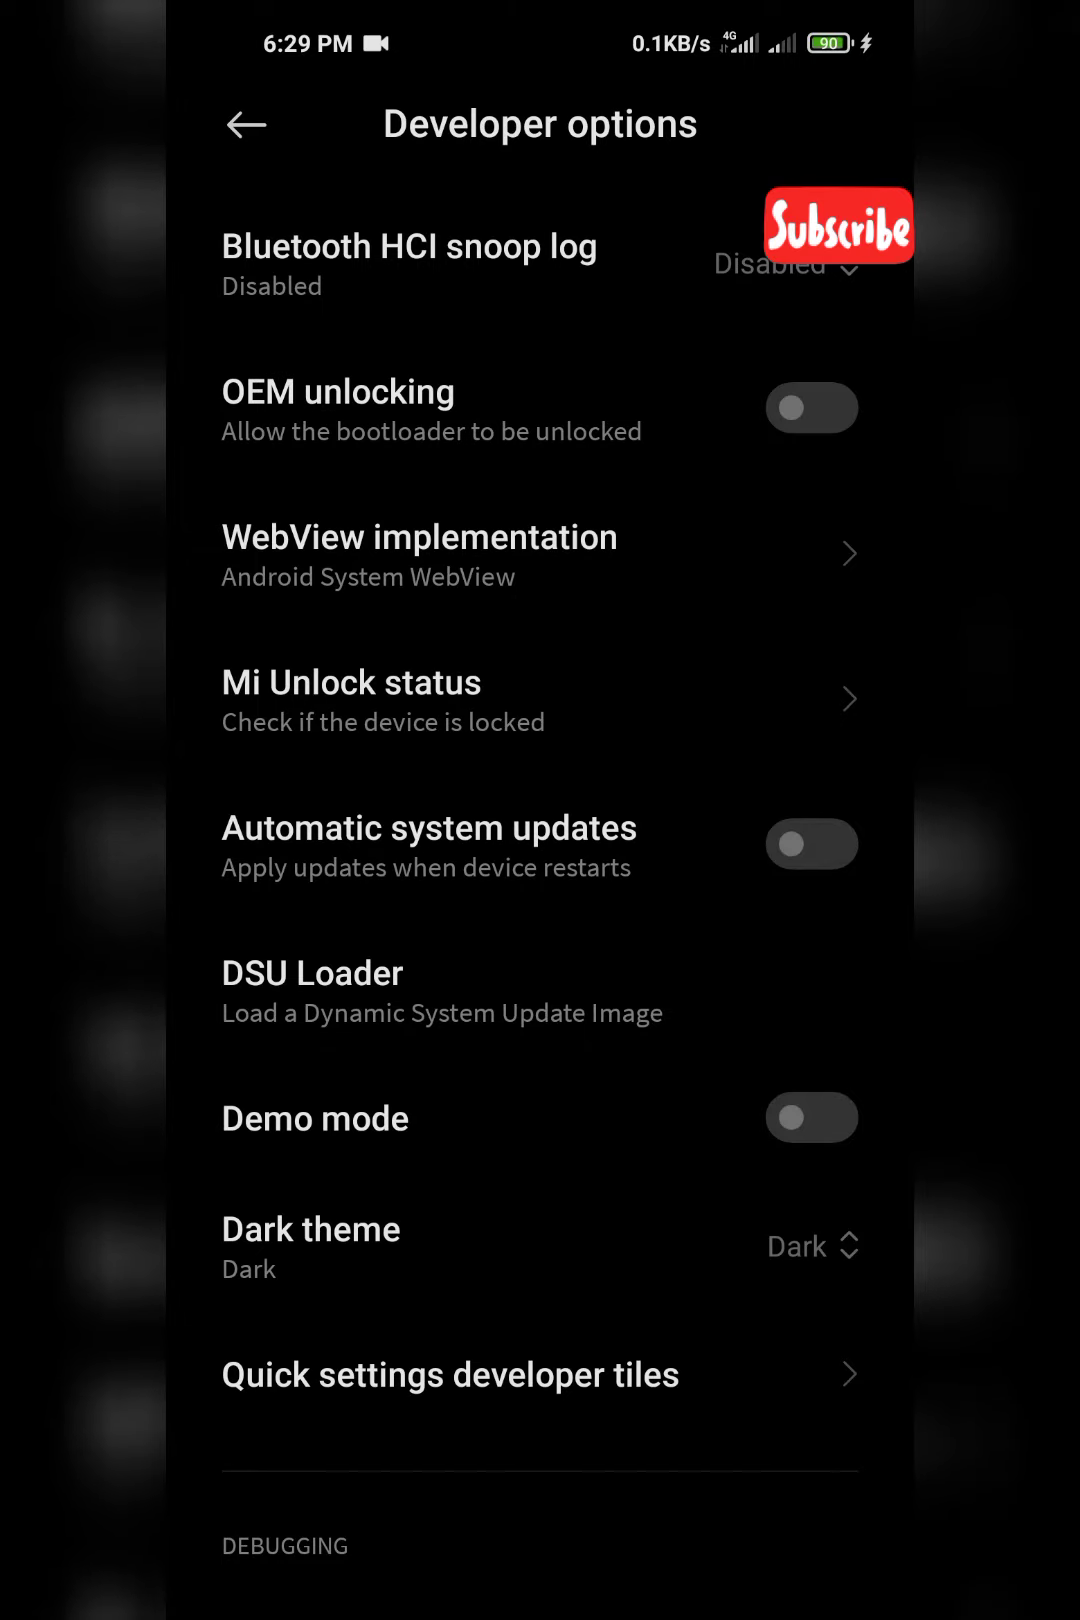
{"action": "scroll", "coordinate": [556, 1034], "scroll_direction": "down", "scroll_amount": 2}
{"action": "scroll", "coordinate": [672, 705], "scroll_direction": "down", "scroll_amount": 4}
{"action": "scroll", "coordinate": [567, 1221], "scroll_direction": "down", "scroll_amount": 3}
{"action": "scroll", "coordinate": [602, 1026], "scroll_direction": "down", "scroll_amount": 2}
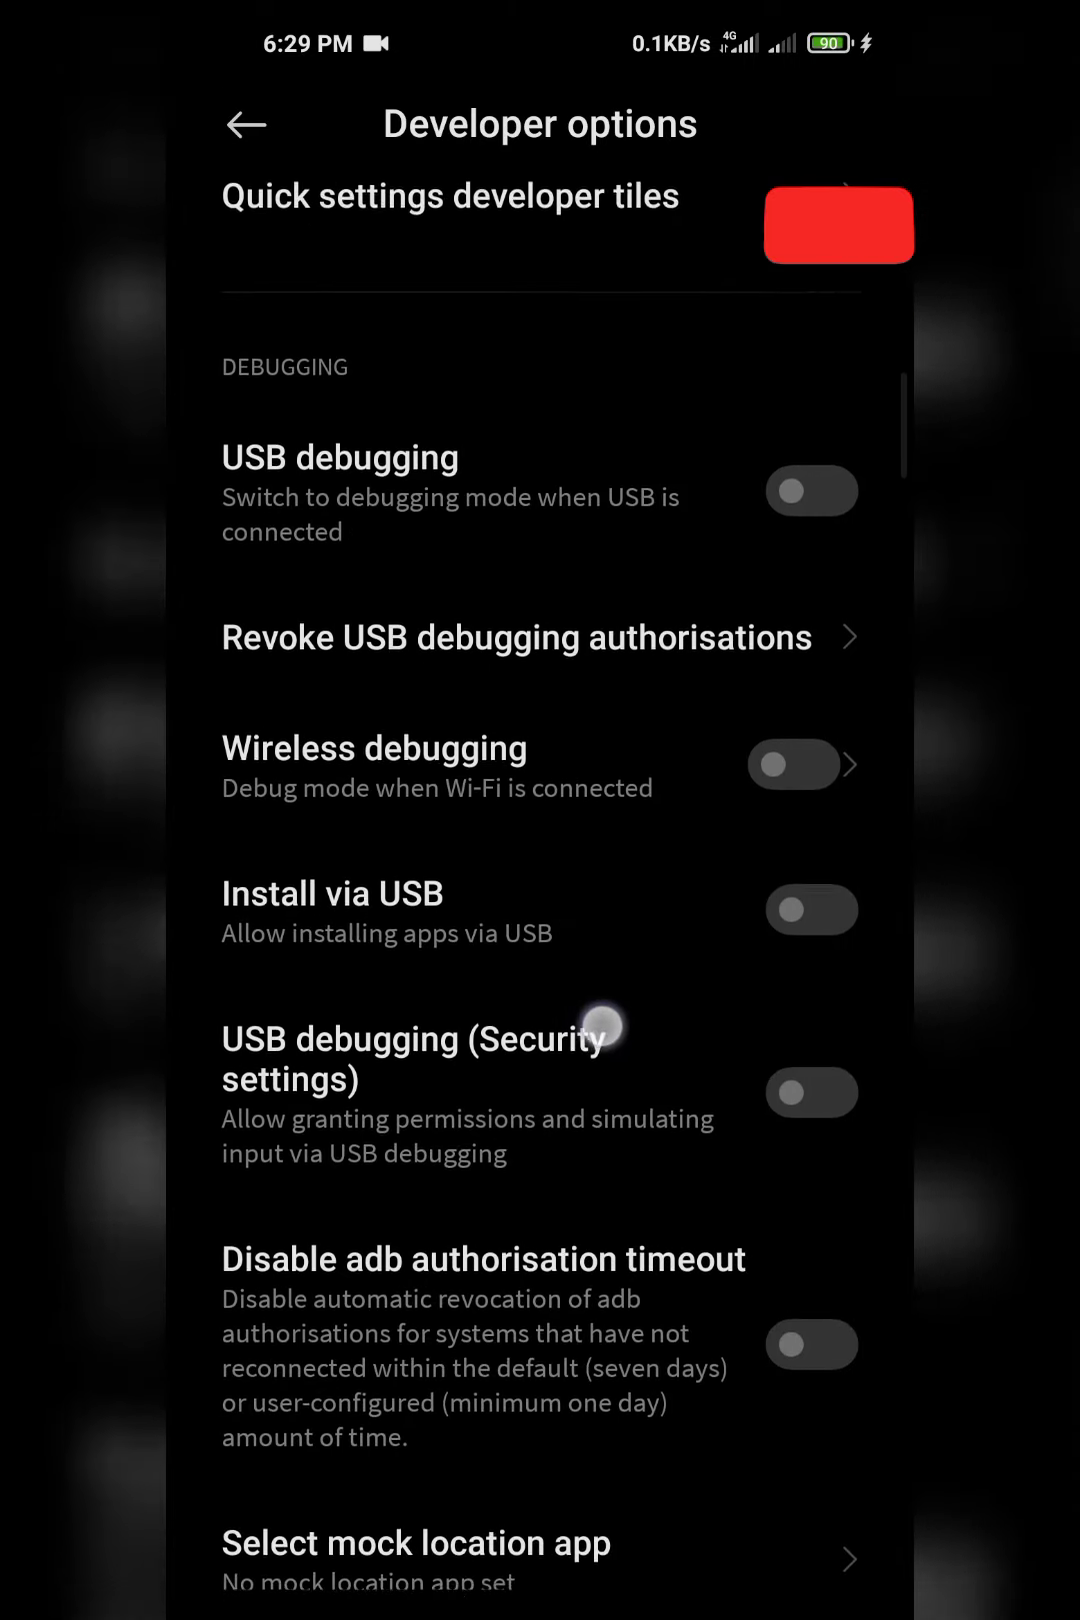
{"action": "scroll", "coordinate": [596, 1233], "scroll_direction": "down", "scroll_amount": 3}
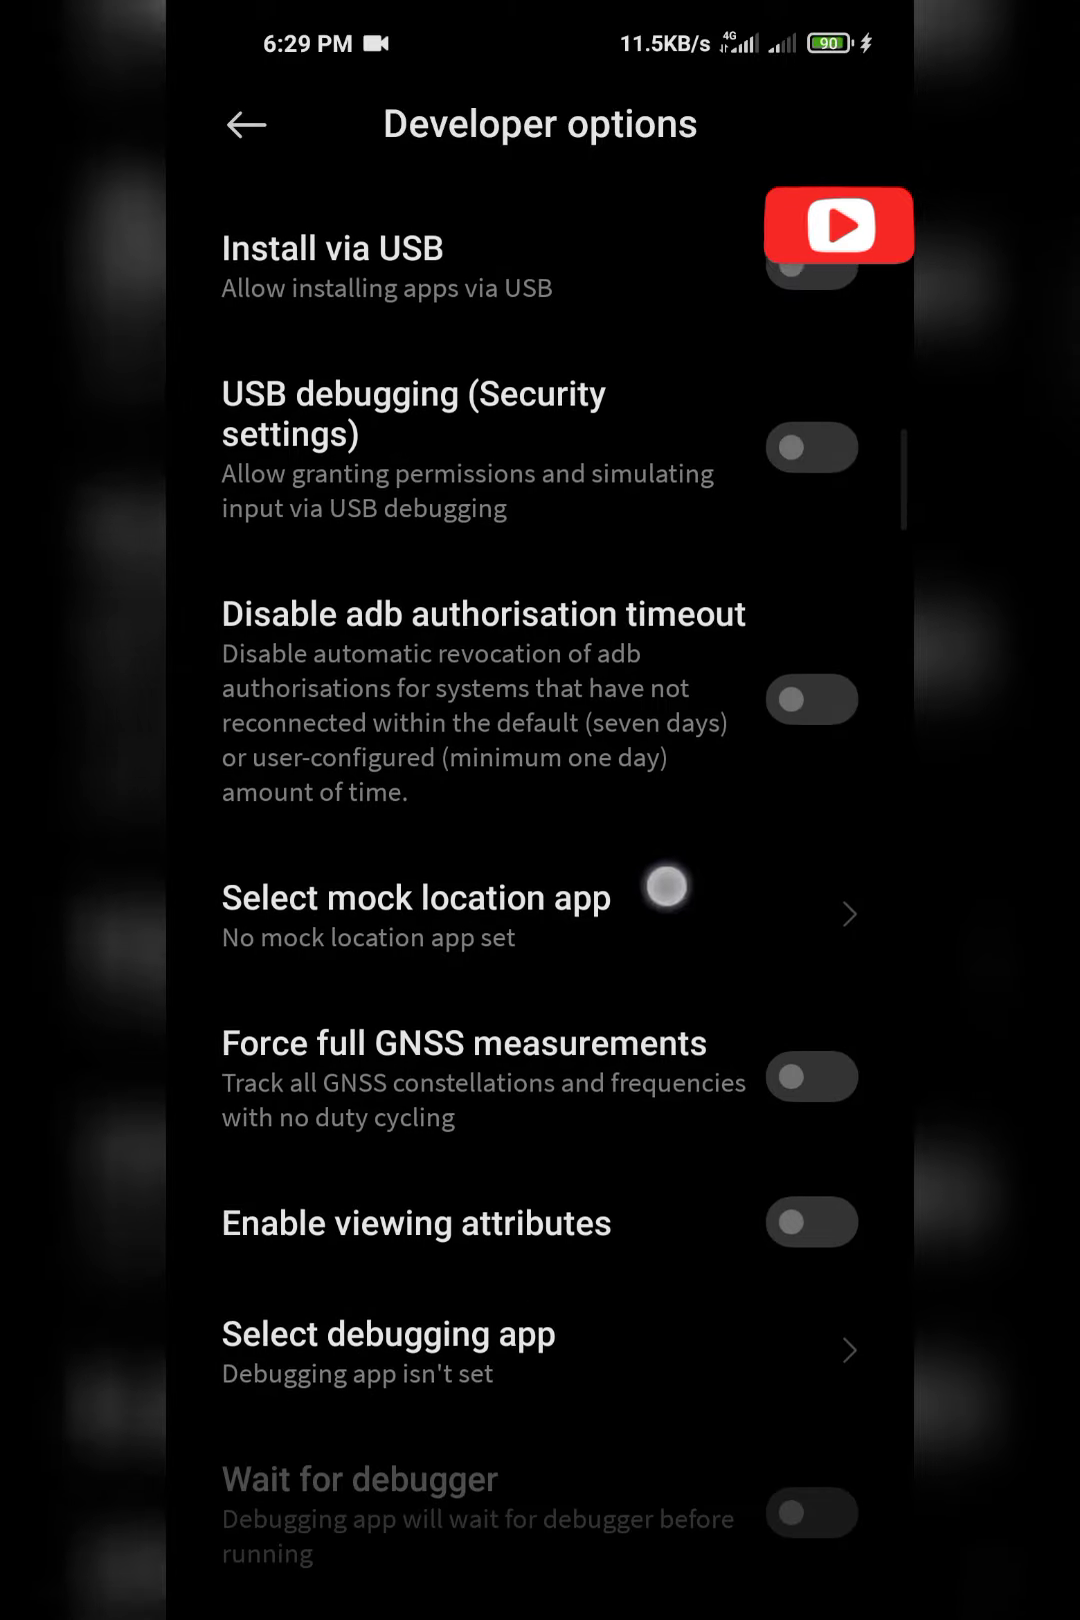
{"action": "scroll", "coordinate": [666, 887], "scroll_direction": "down", "scroll_amount": 1}
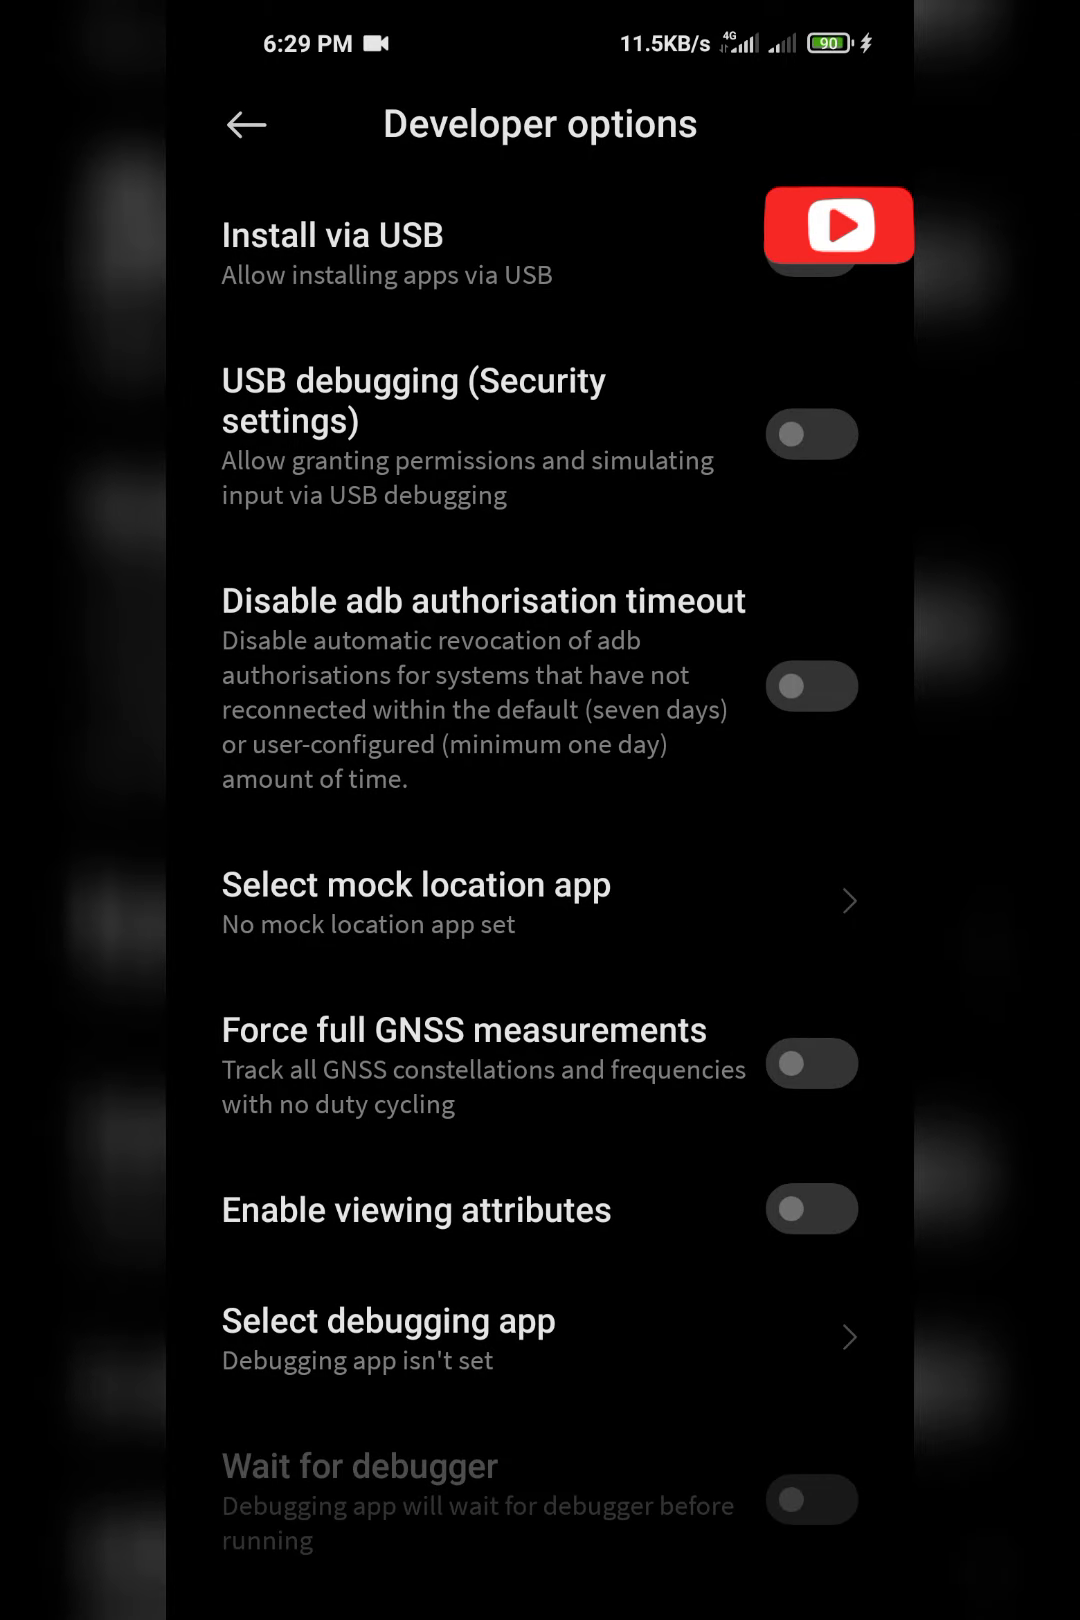
{"action": "scroll", "coordinate": [451, 1071], "scroll_direction": "down", "scroll_amount": 5}
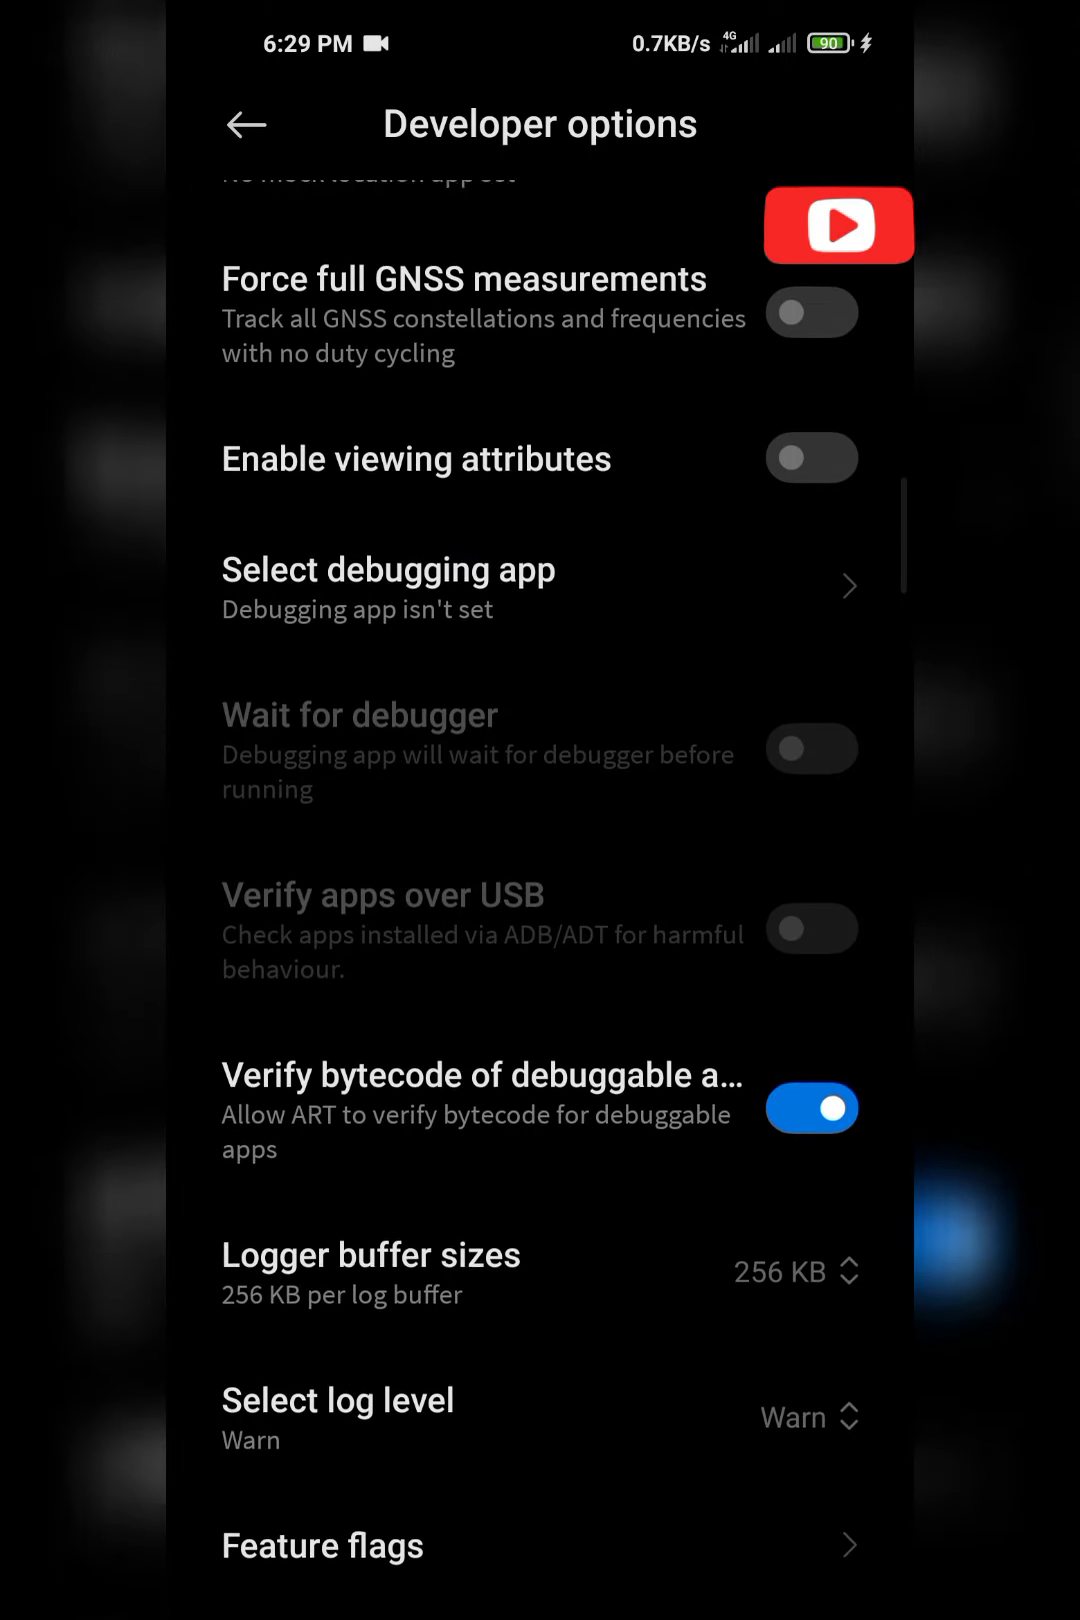
{"action": "scroll", "coordinate": [391, 866], "scroll_direction": "down", "scroll_amount": 3}
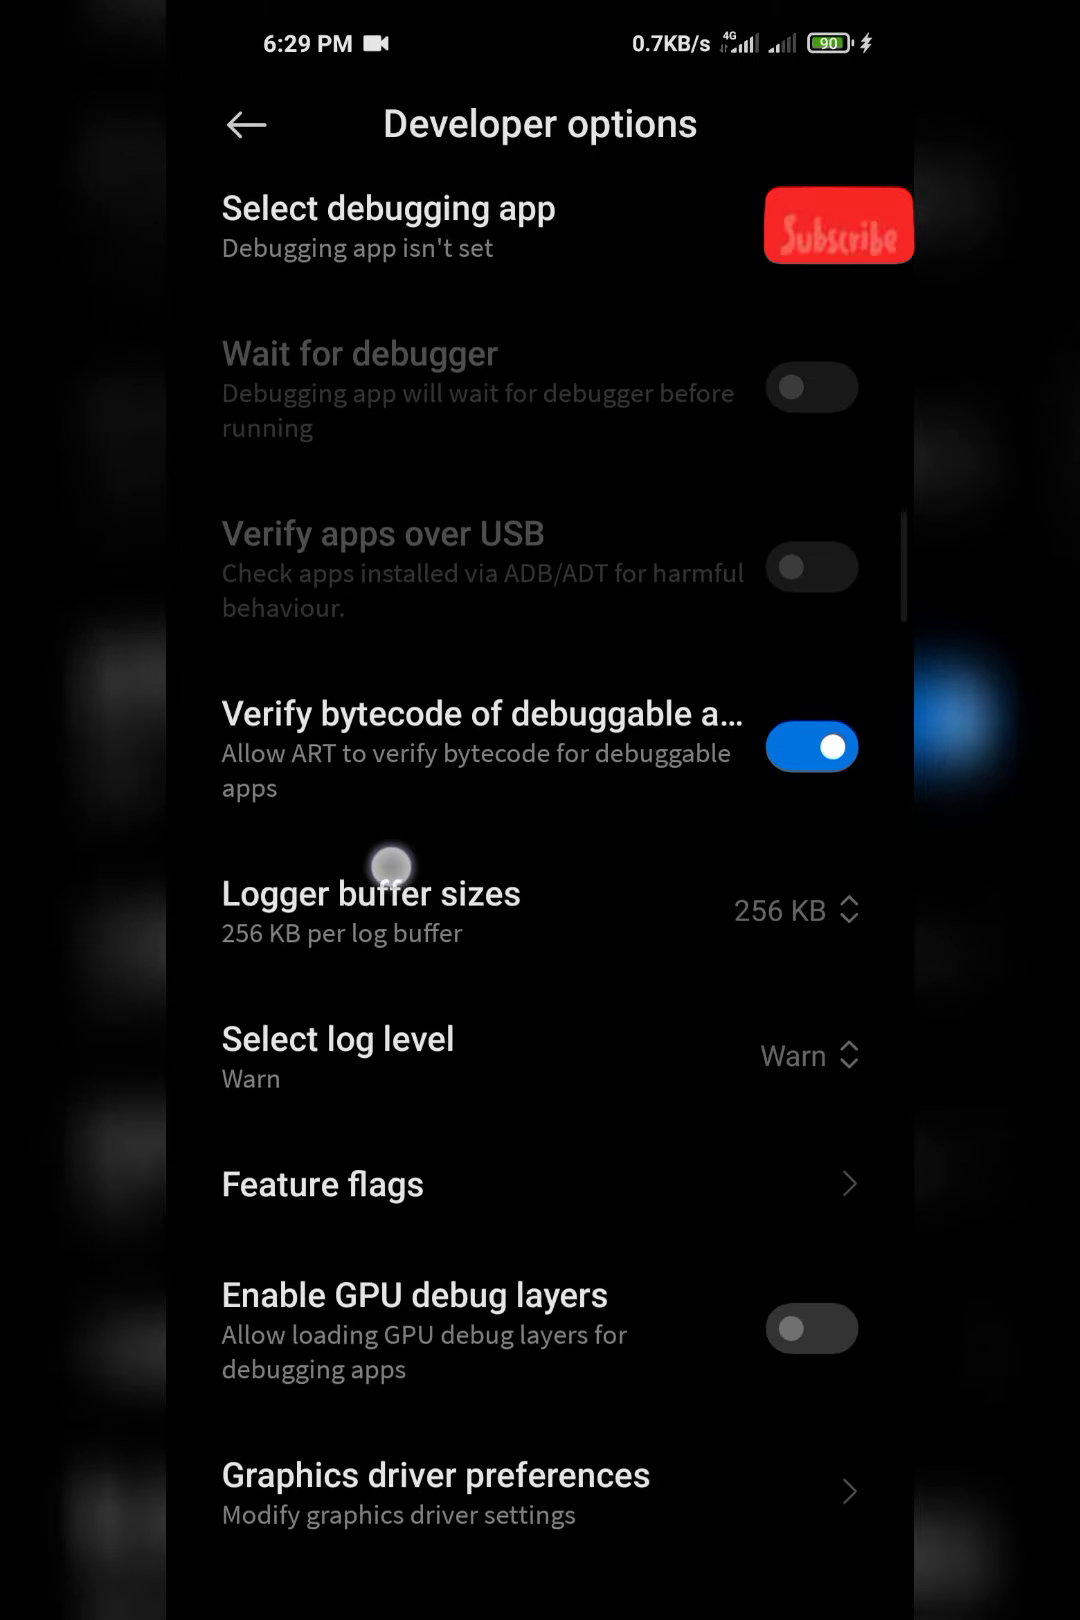
{"action": "scroll", "coordinate": [391, 866], "scroll_direction": "down", "scroll_amount": 1}
{"action": "scroll", "coordinate": [463, 1023], "scroll_direction": "down", "scroll_amount": 6}
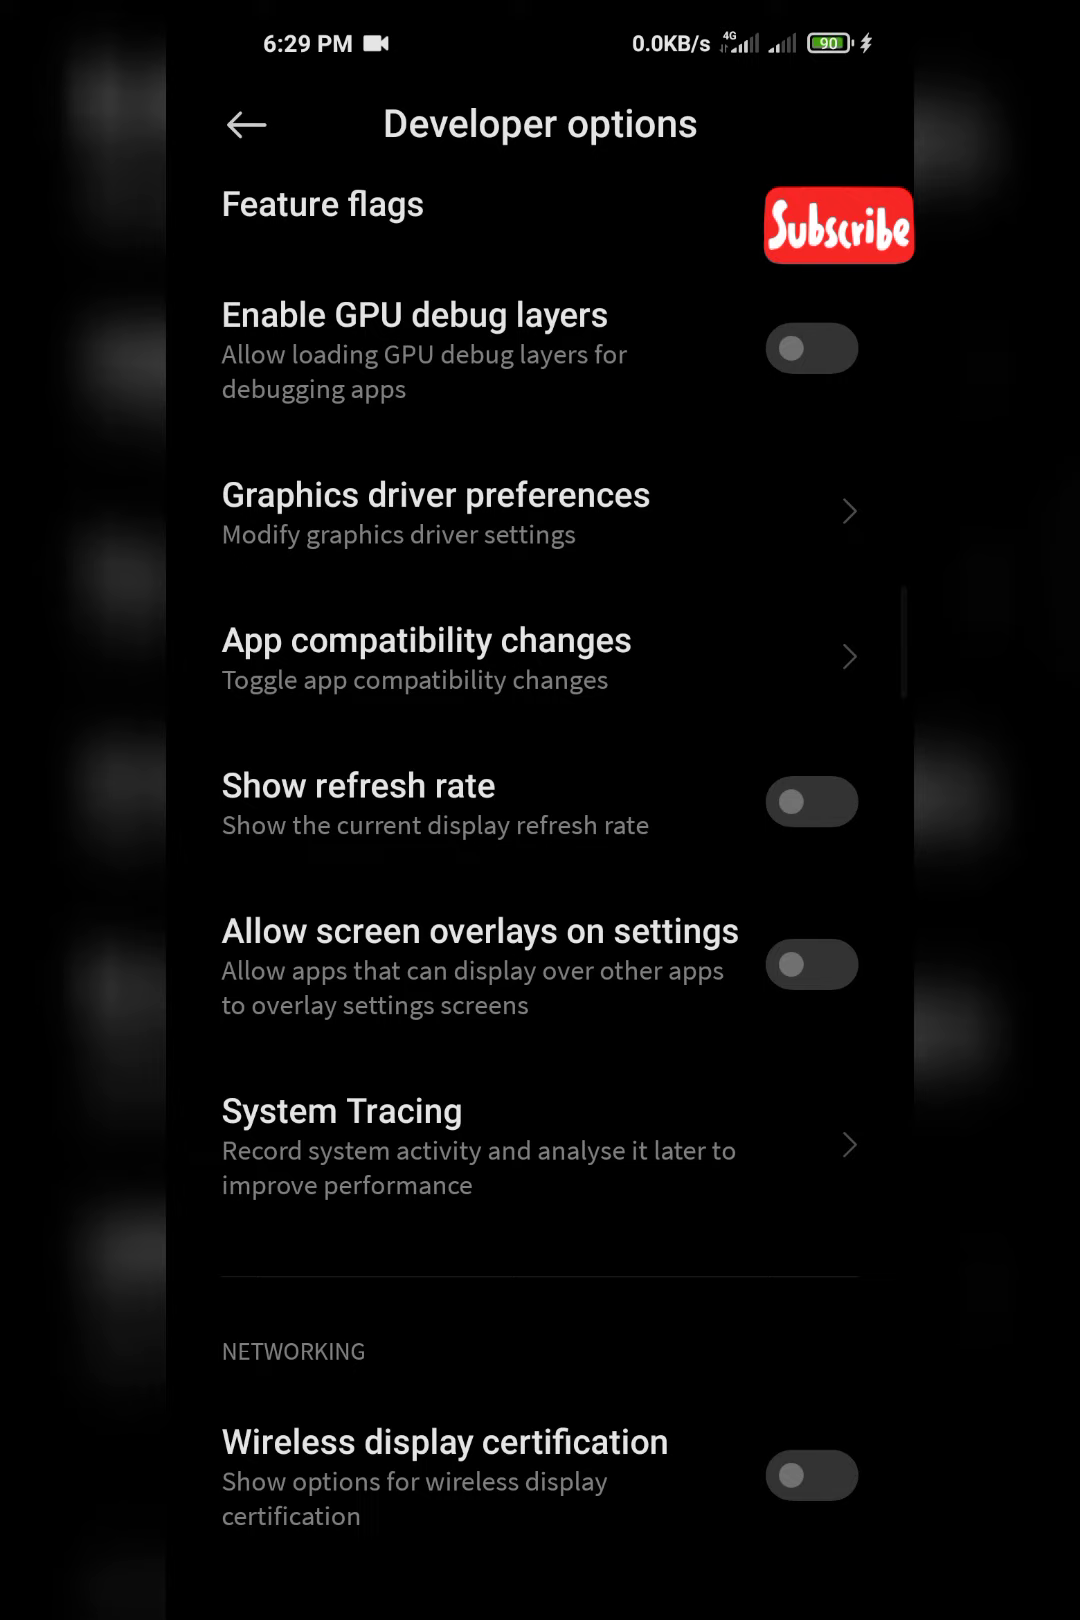
{"action": "scroll", "coordinate": [654, 759], "scroll_direction": "down", "scroll_amount": 3}
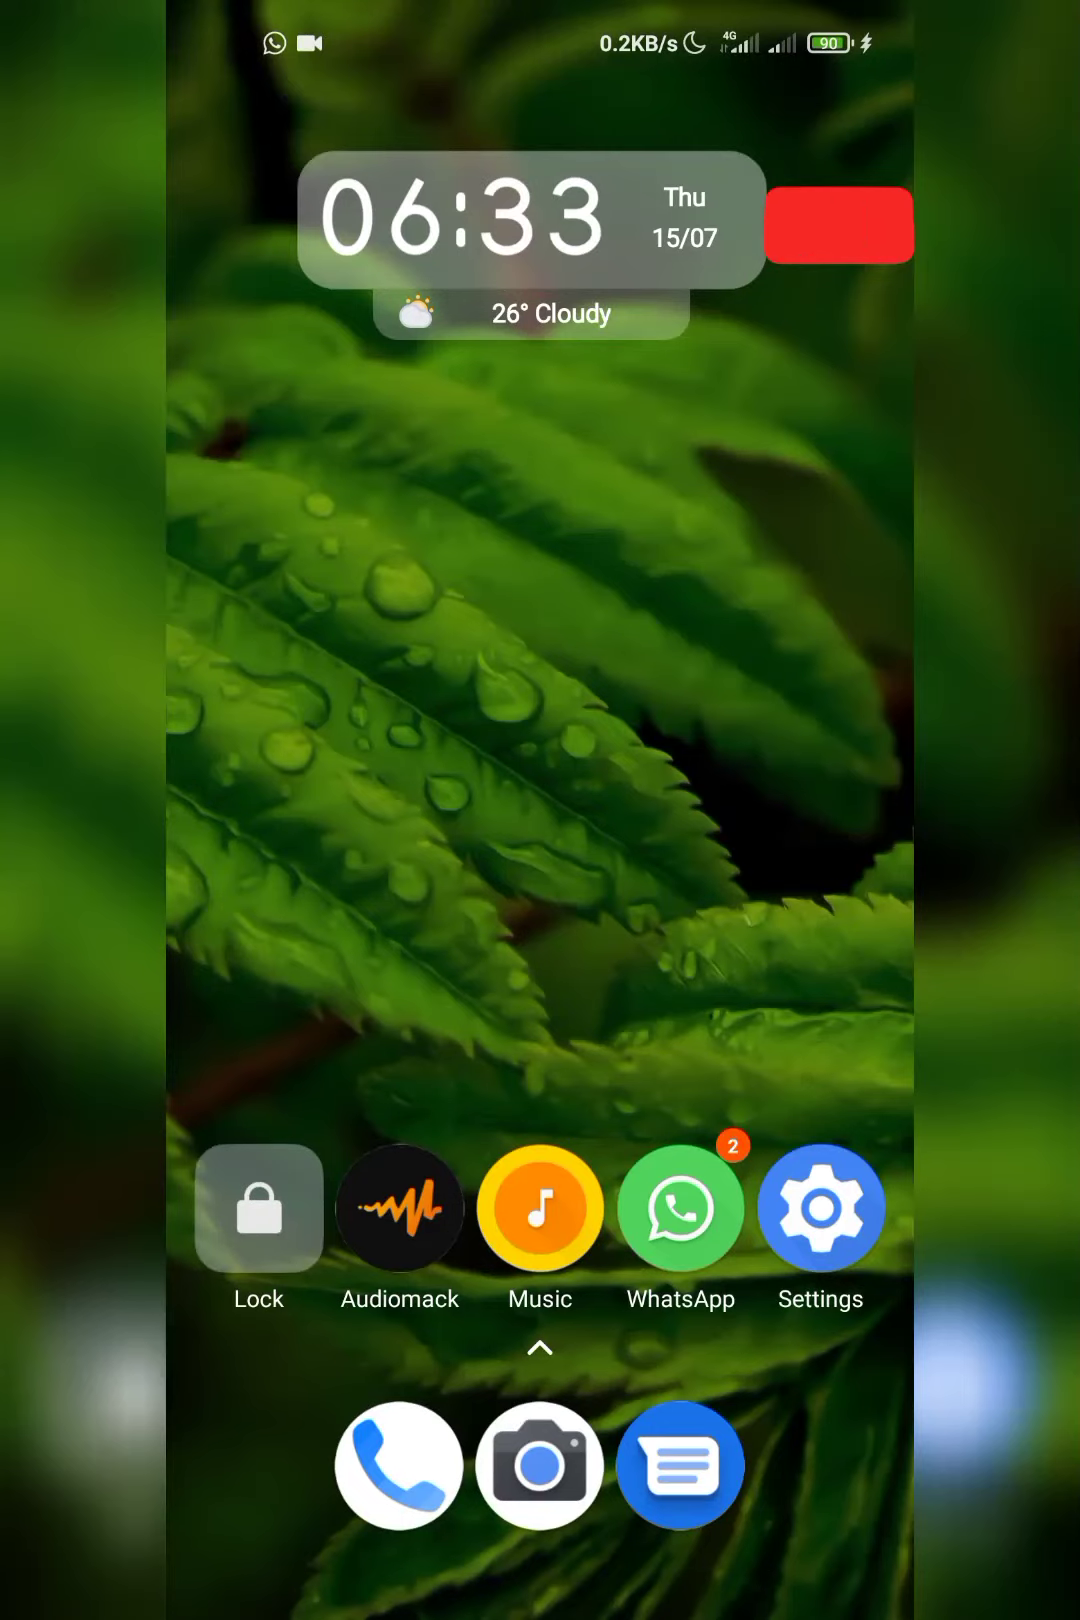